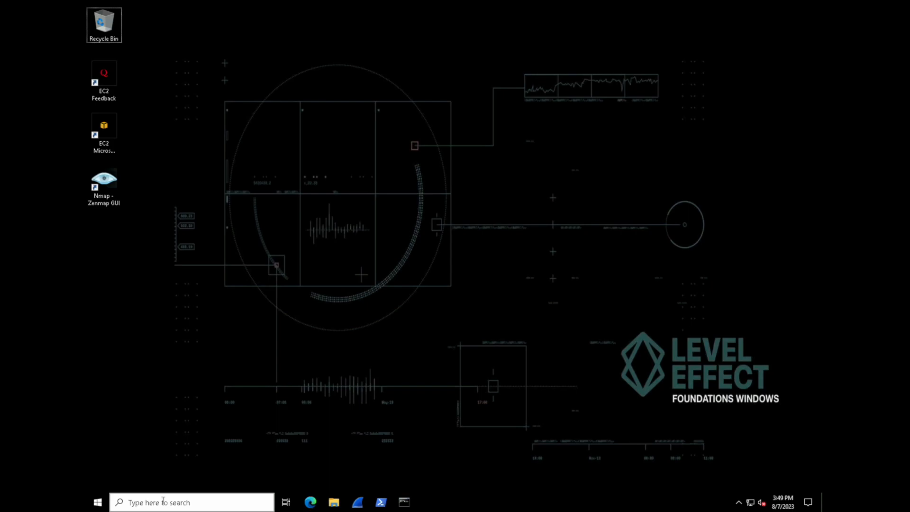
# - Launch Task Scheduler by running taskschd.msc
pyautogui.click(162, 501)
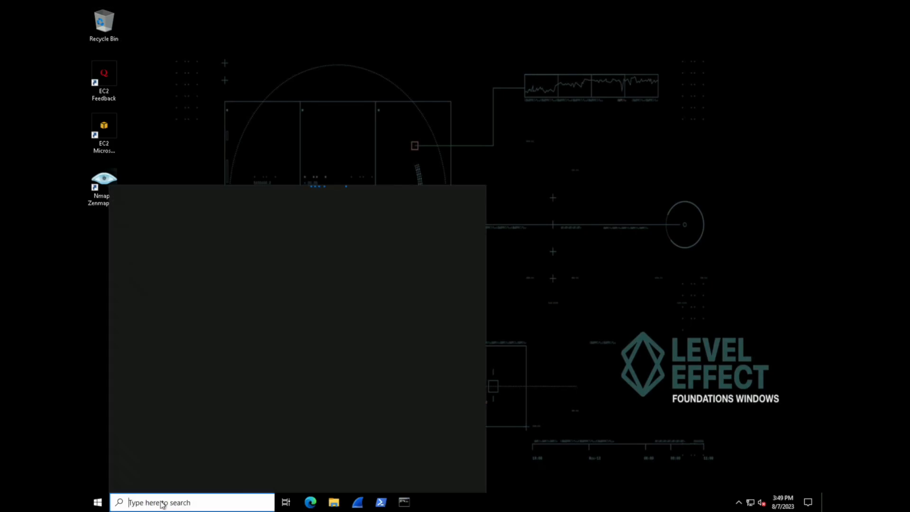
pyautogui.write('run')
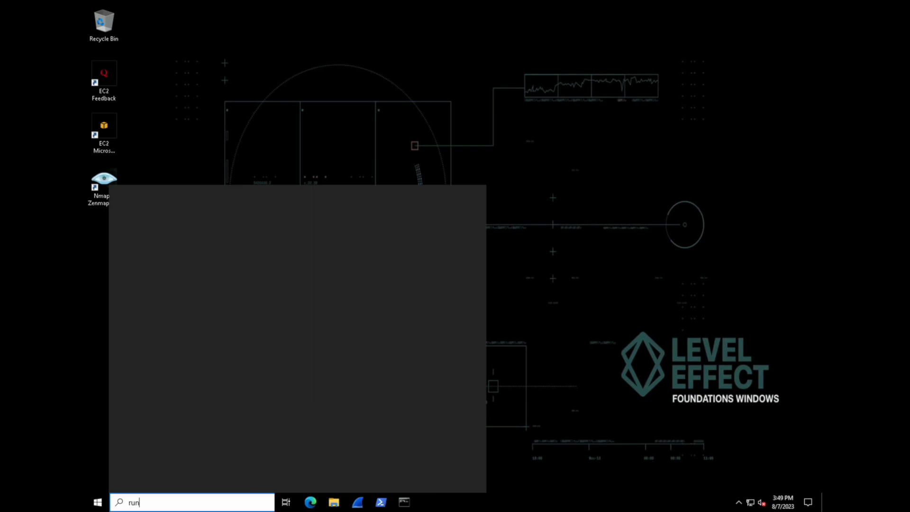
pyautogui.click(173, 239)
pyautogui.write('taskschd.msc')
pyautogui.press('Return')
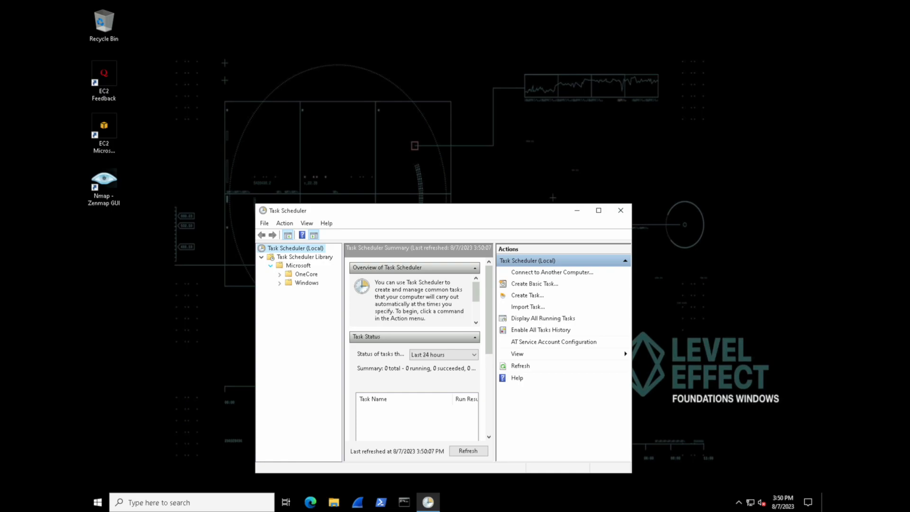
# - Reposition and enlarge the Task Scheduler window, and expand the OneCore and Windows folders in the task library
pyautogui.moveTo(345, 209); pyautogui.dragTo(234, 35)
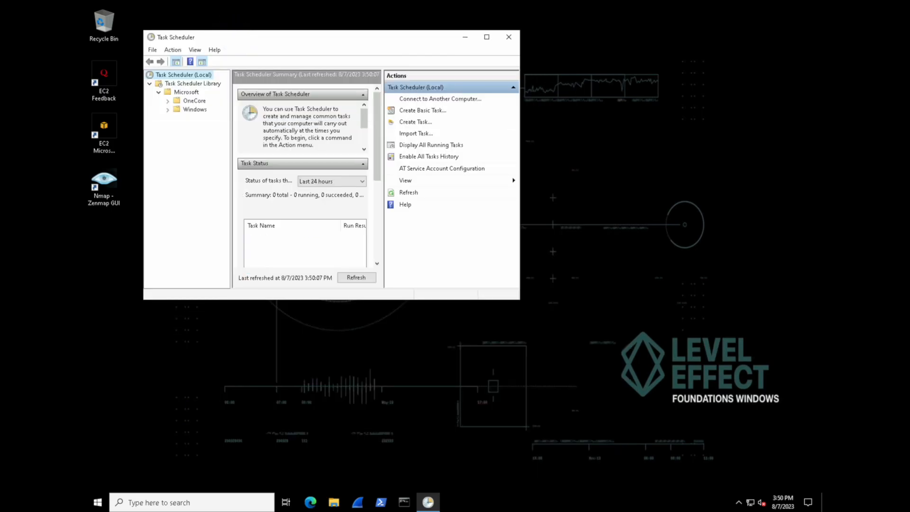
pyautogui.moveTo(520, 299); pyautogui.dragTo(795, 450)
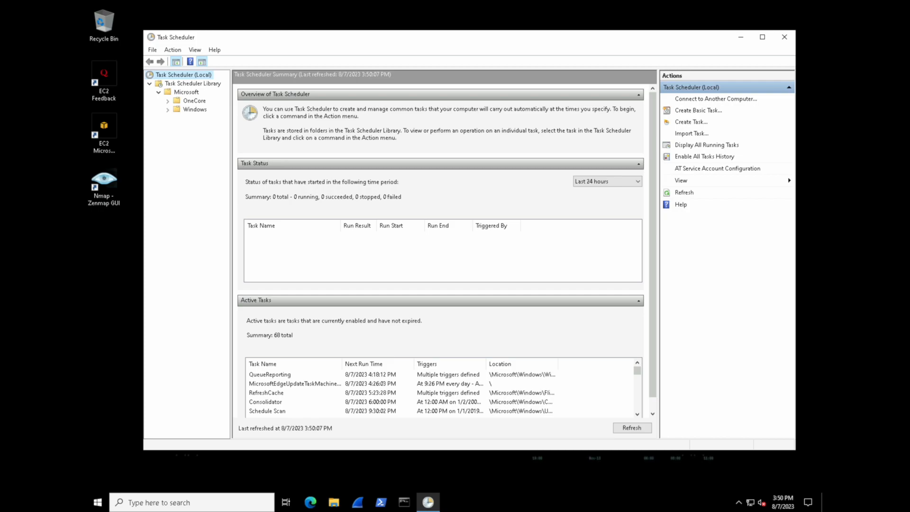
pyautogui.click(167, 101)
pyautogui.click(168, 118)
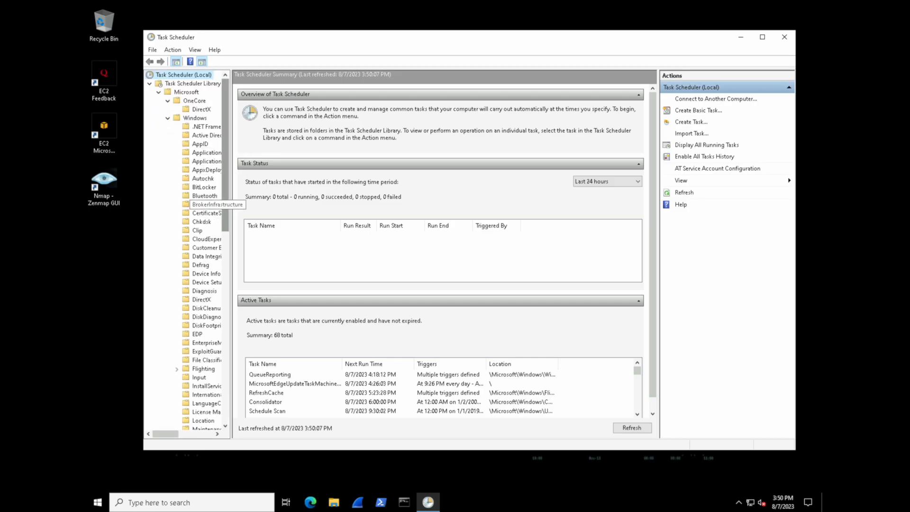
pyautogui.moveTo(226, 192); pyautogui.dragTo(226, 166)
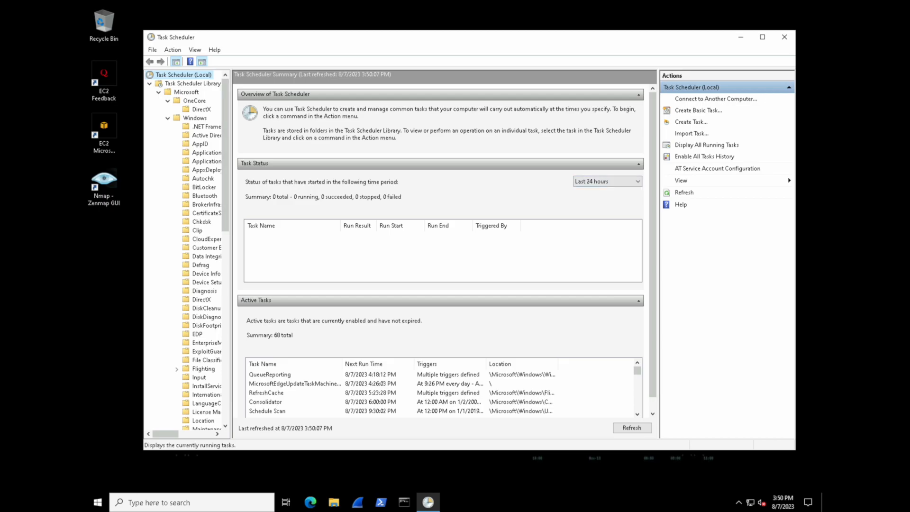
# - Start a new basic task and name it Test Task
pyautogui.click(698, 110)
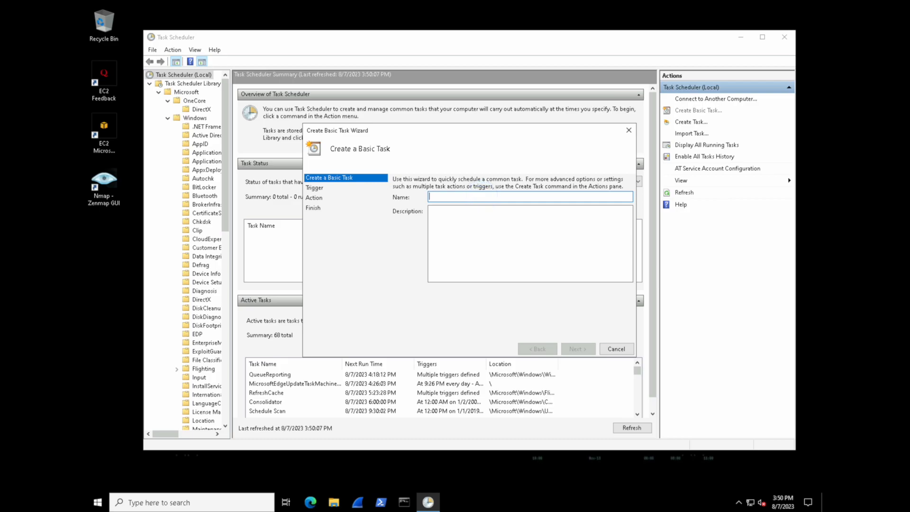
pyautogui.write('Test Task')
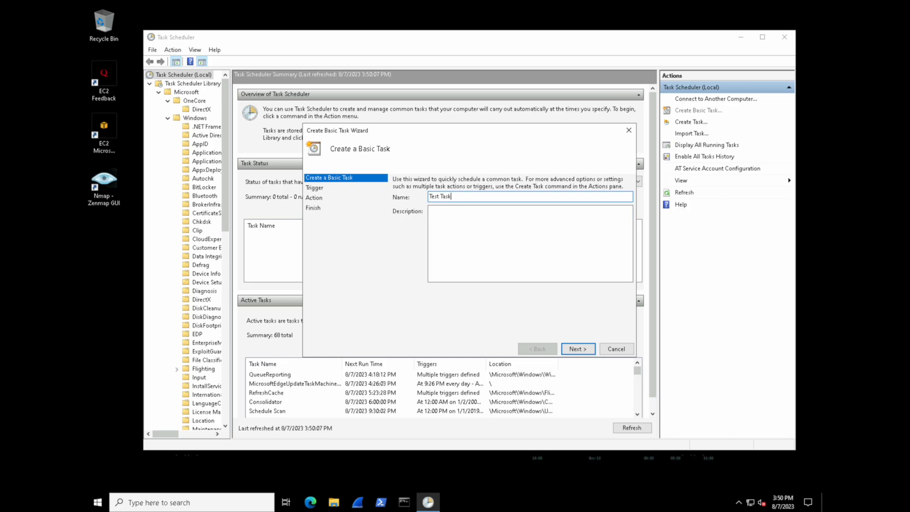
pyautogui.click(578, 349)
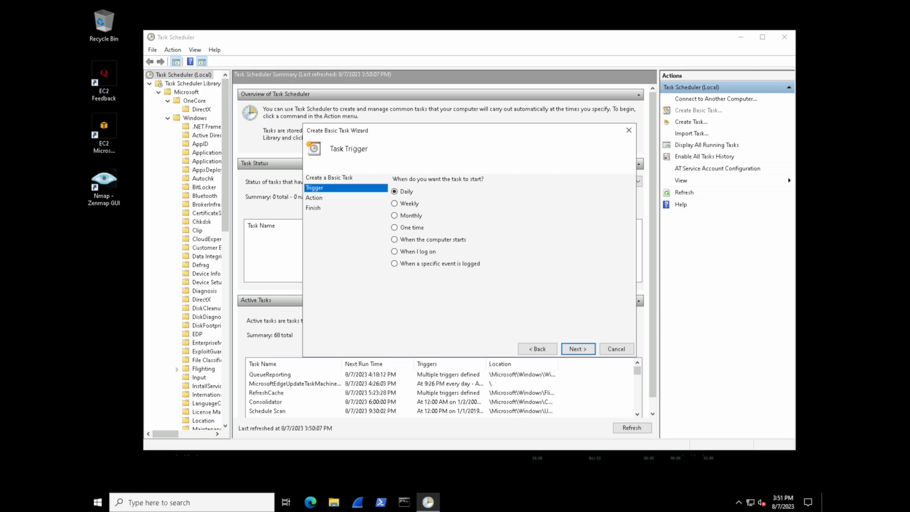
# - Set the task to trigger at log on with the Start a program action, and browse for the program file
pyautogui.click(394, 251)
pyautogui.click(578, 349)
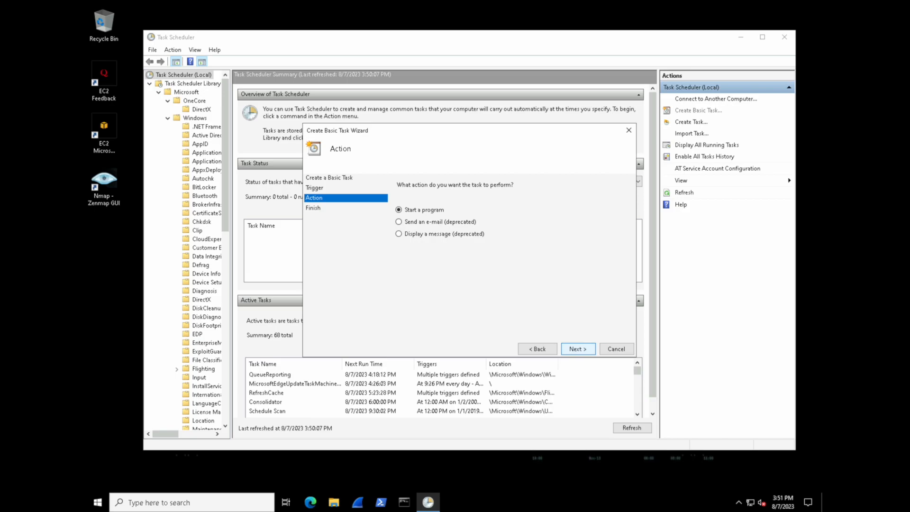
pyautogui.click(578, 348)
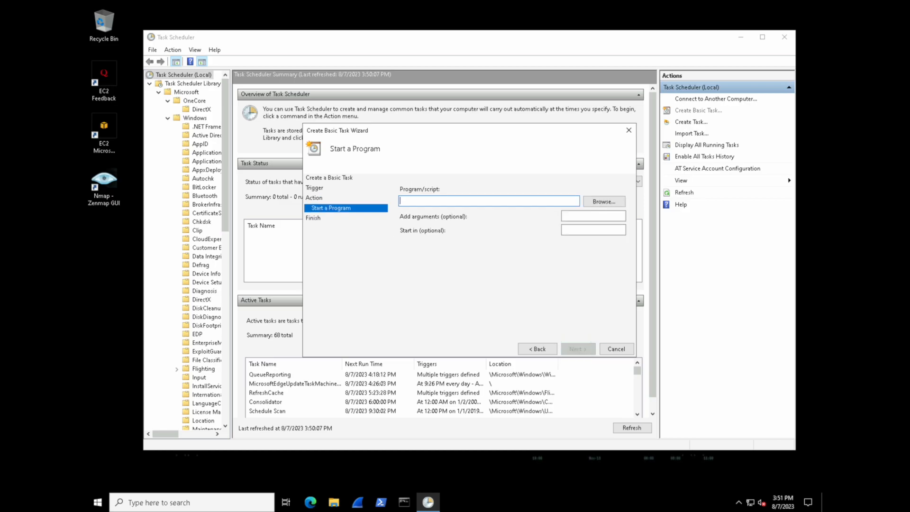
pyautogui.click(604, 201)
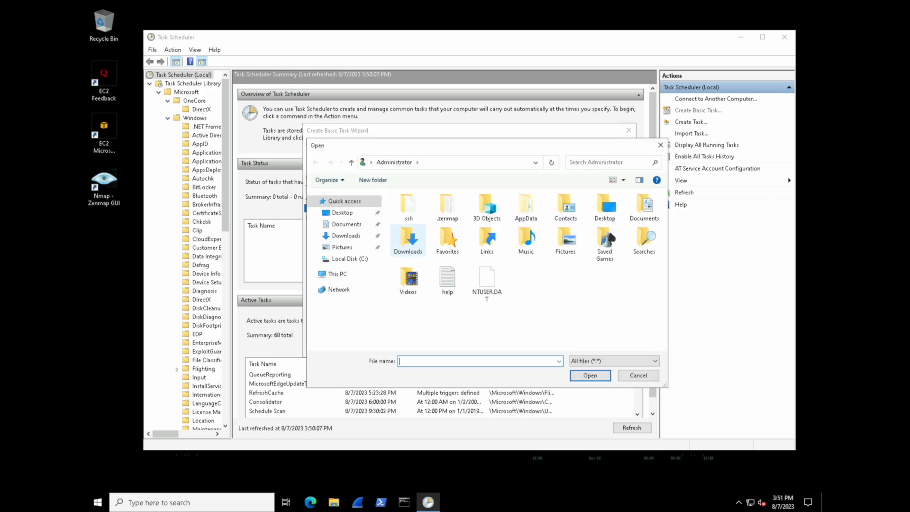
# - Look for the PowerShell program in the WindowsPowerShell folder under C:\Program Files
pyautogui.click(350, 258)
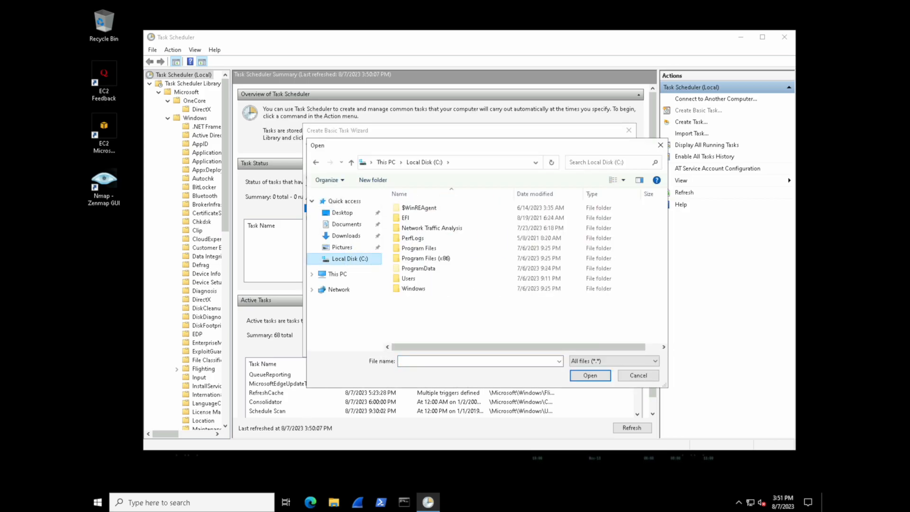
pyautogui.click(420, 248)
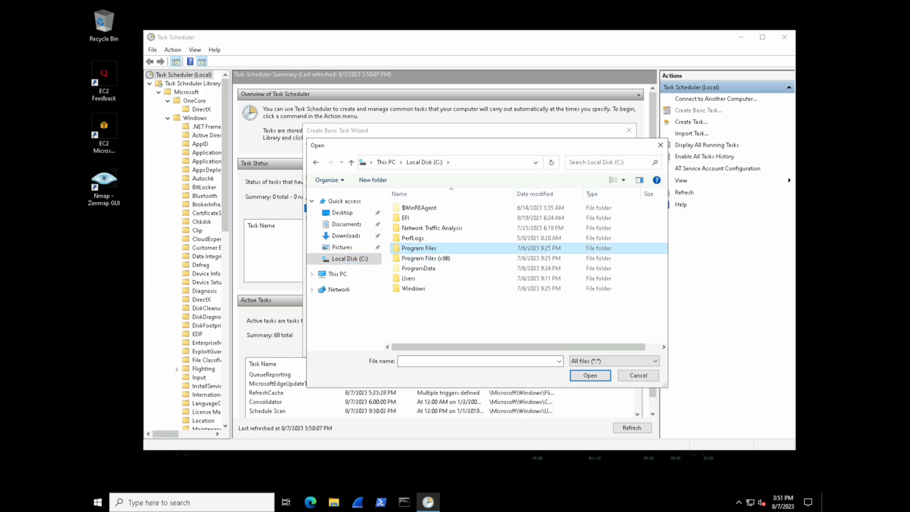
pyautogui.doubleClick(420, 249)
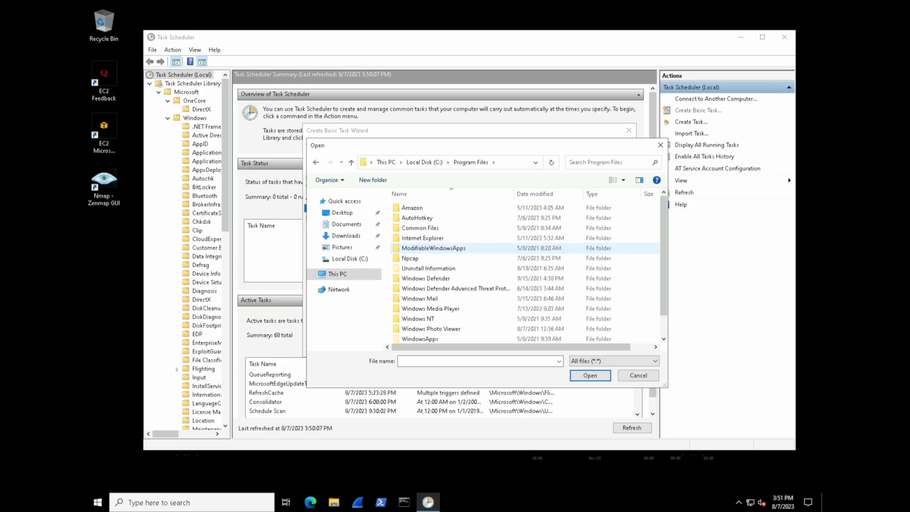
pyautogui.scroll(-1, 434, 254)
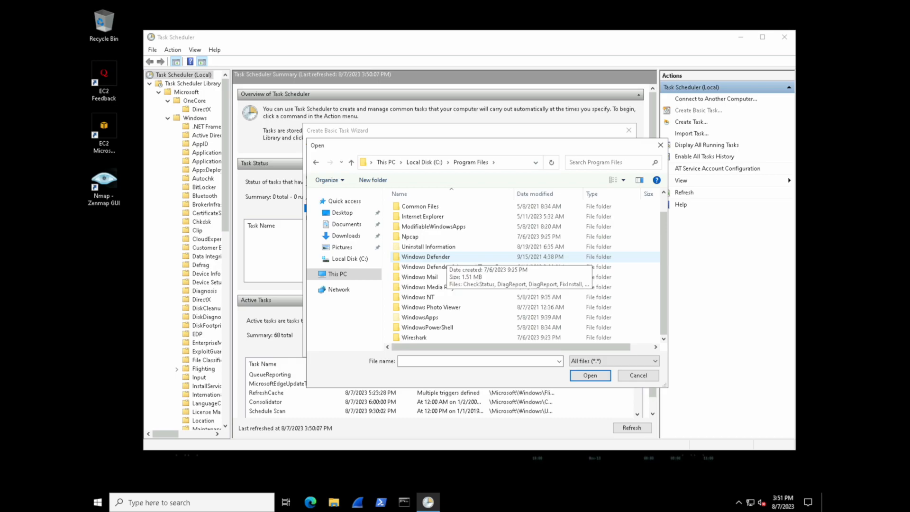
pyautogui.doubleClick(427, 327)
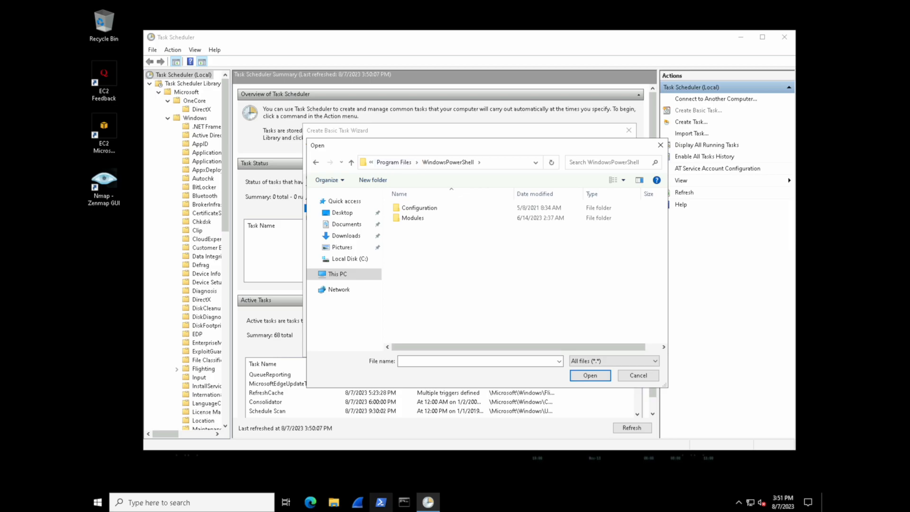
# - Launch a Windows PowerShell window so that its process is running
pyautogui.click(381, 502)
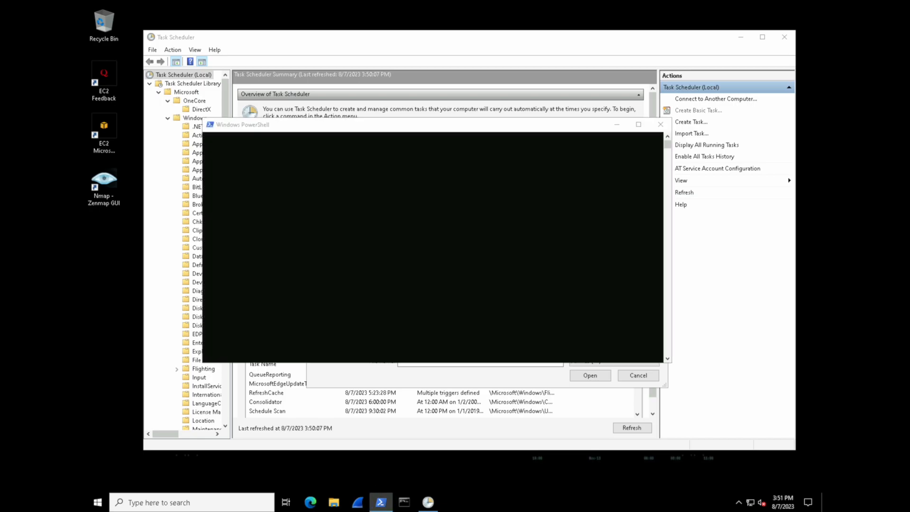
pyautogui.rightClick(381, 502)
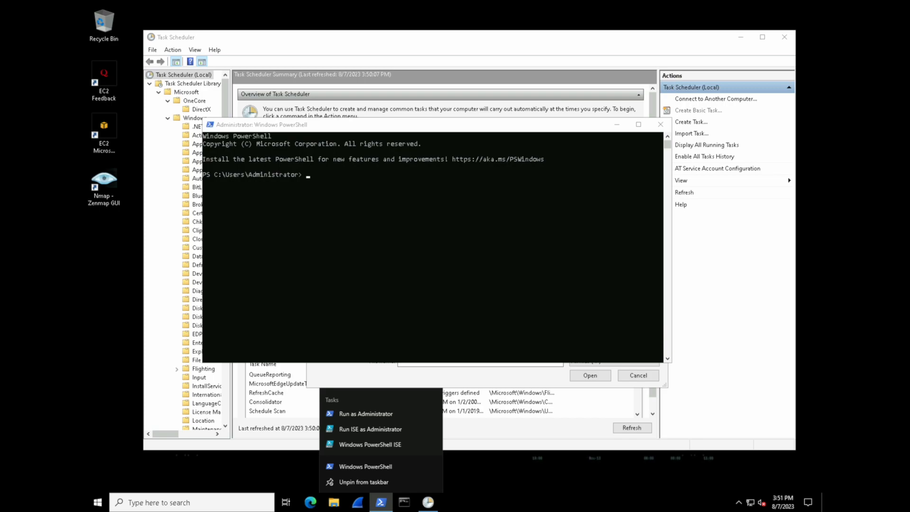
# - Try to find Process Explorer by searching Windows for procexp, and clear the search
pyautogui.click(185, 502)
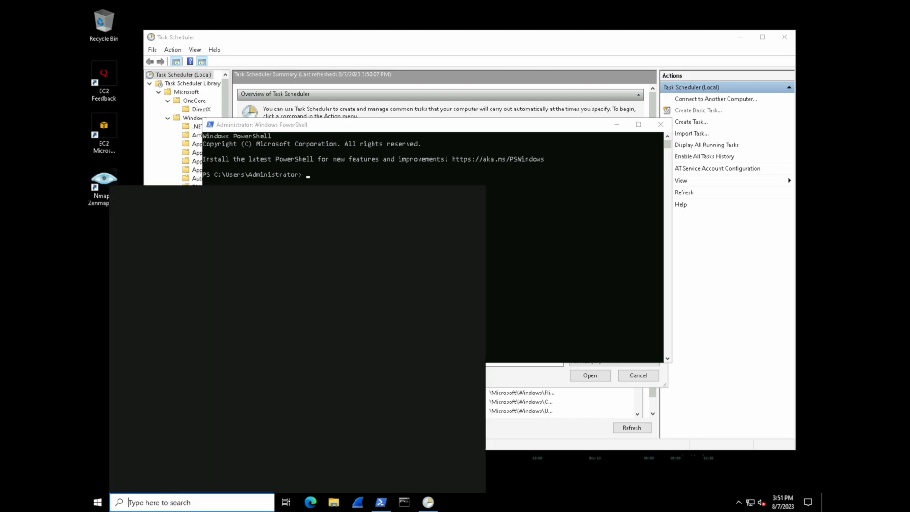
pyautogui.write('procexp')
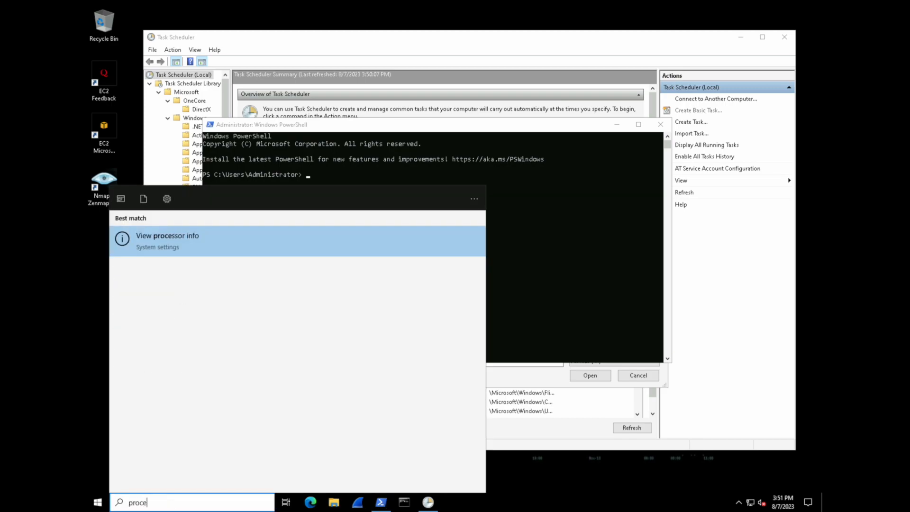
pyautogui.press('BackSpace')
pyautogui.press('BackSpace')
pyautogui.press('BackSpace')
pyautogui.press('BackSpace')
pyautogui.press('BackSpace')
pyautogui.press('BackSpace')
pyautogui.press('BackSpace')
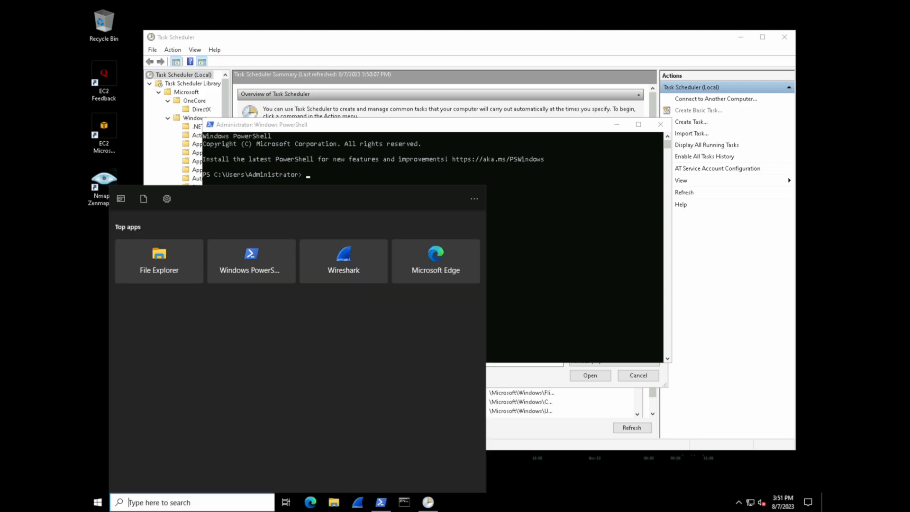
# - Open Task Manager and copy the file location from the properties of the Administrator: Windows PowerShell process
pyautogui.write('task')
pyautogui.click(178, 239)
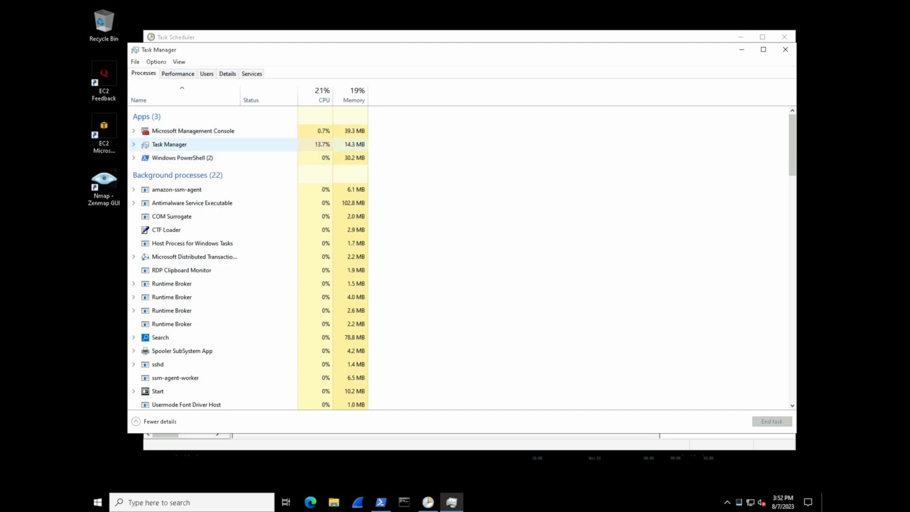
pyautogui.click(134, 157)
pyautogui.click(167, 169)
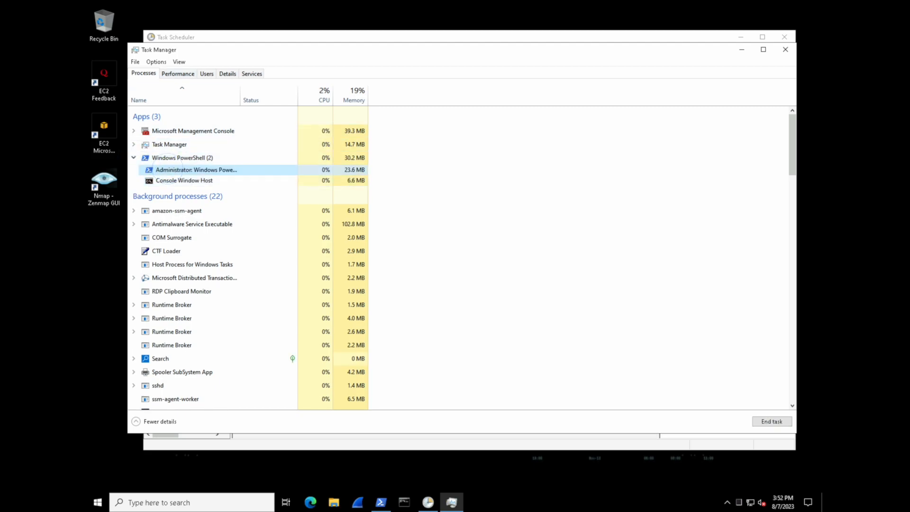
pyautogui.rightClick(168, 170)
pyautogui.click(211, 254)
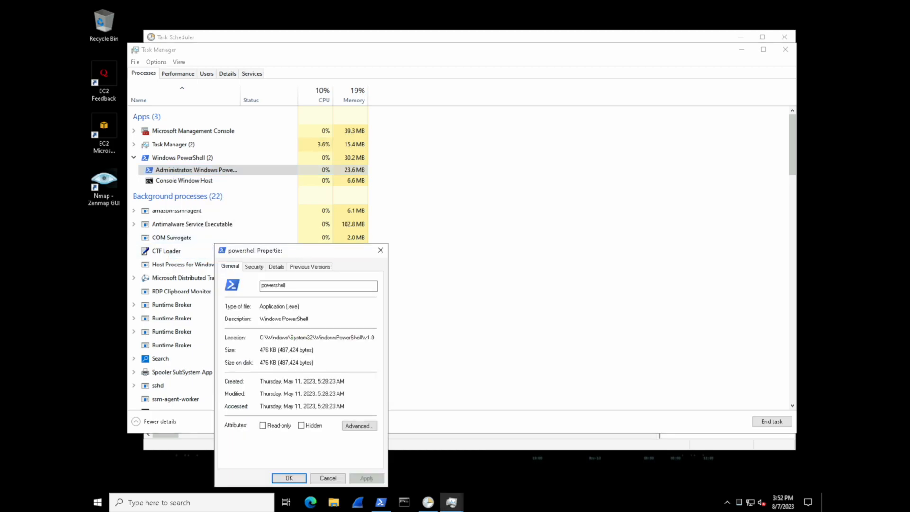
pyautogui.moveTo(261, 338); pyautogui.dragTo(381, 340)
pyautogui.hotkey('ctrl', 'c')
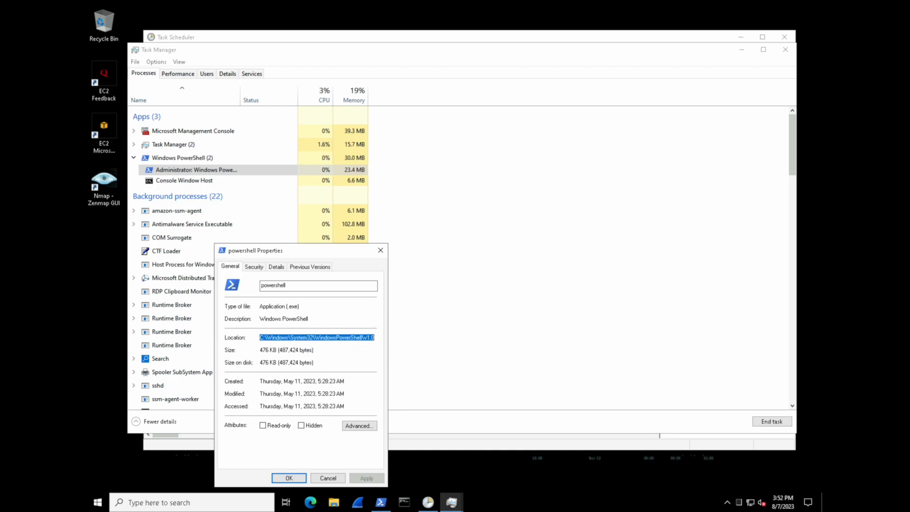
# - Return to Task Scheduler and choose powershell.exe from the copied C:\Windows\System32\WindowsPowerShell\v1.0 path as the task's program
pyautogui.press('alt')
pyautogui.click(428, 502)
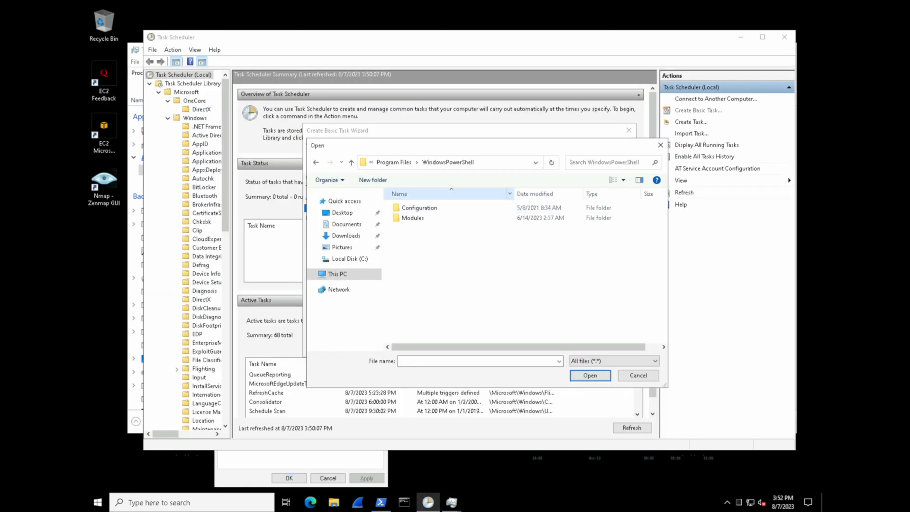
pyautogui.click(486, 162)
pyautogui.press('BackSpace')
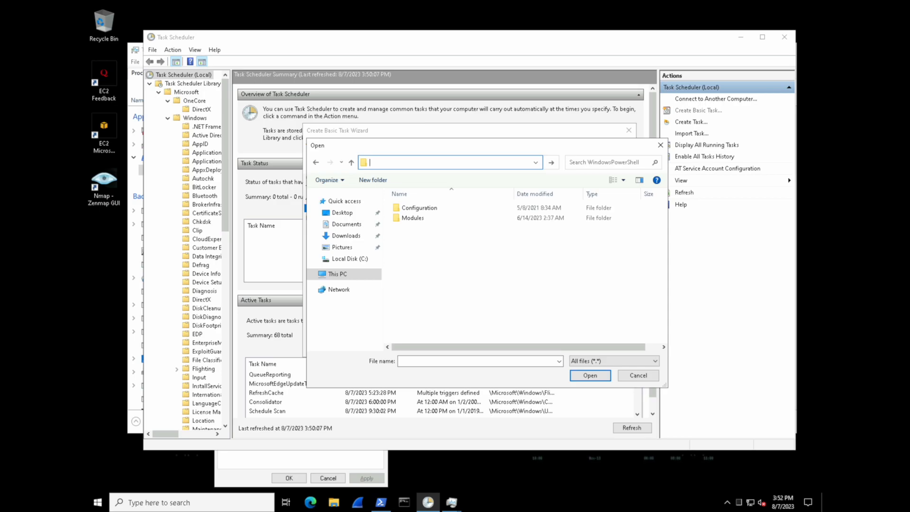
pyautogui.rightClick(394, 162)
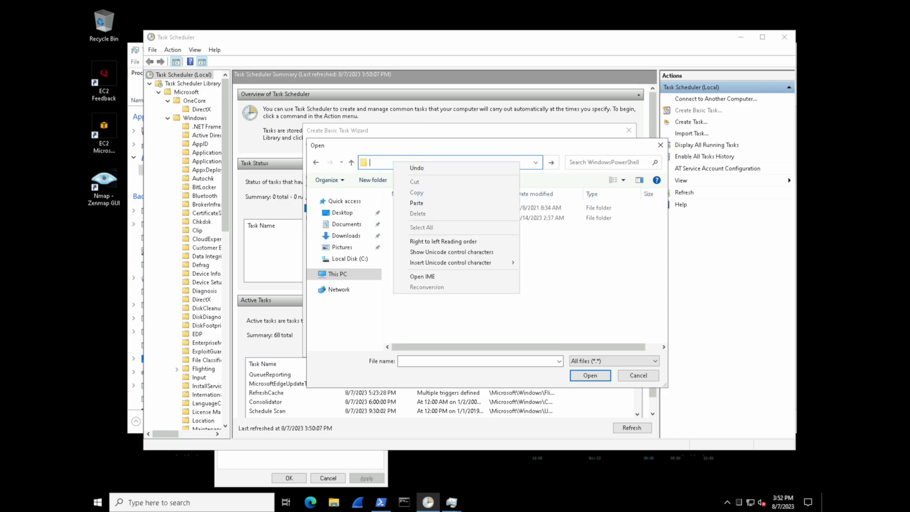
pyautogui.click(403, 204)
pyautogui.press('Return')
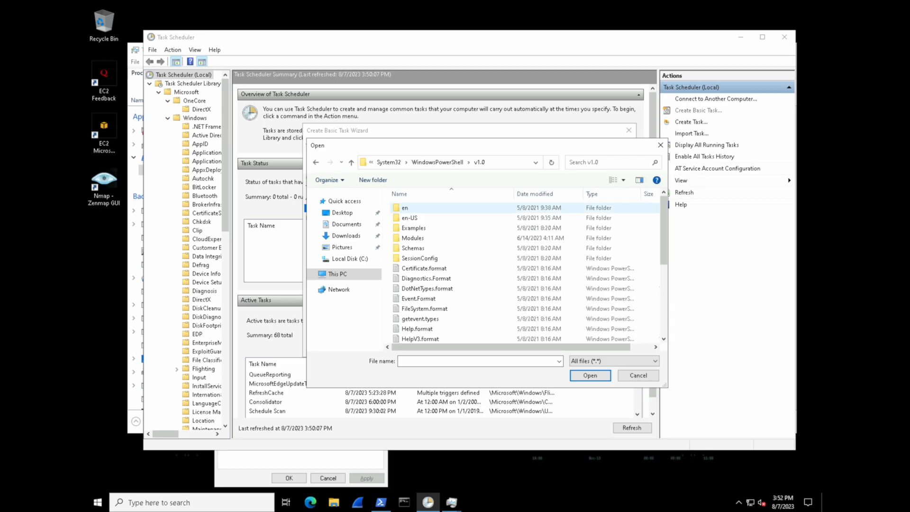
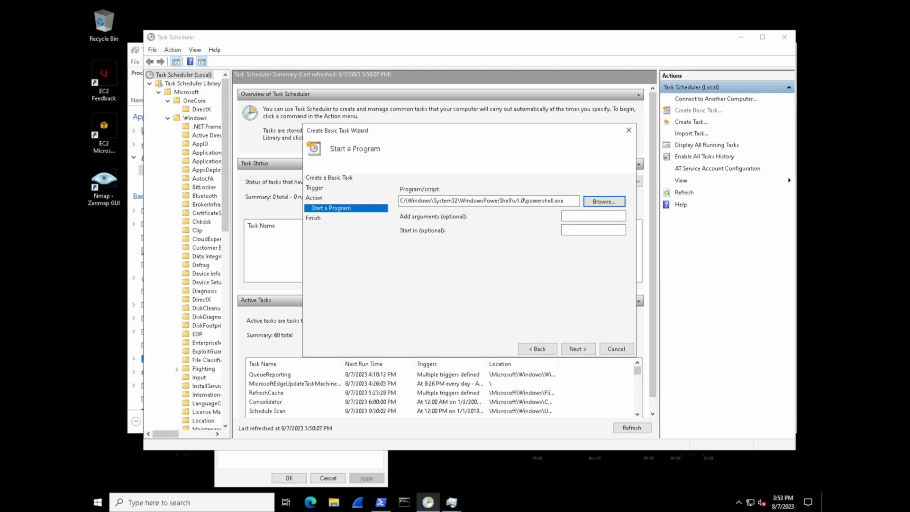
# - Finish the wizard to create Test Task without adding any arguments
pyautogui.click(578, 349)
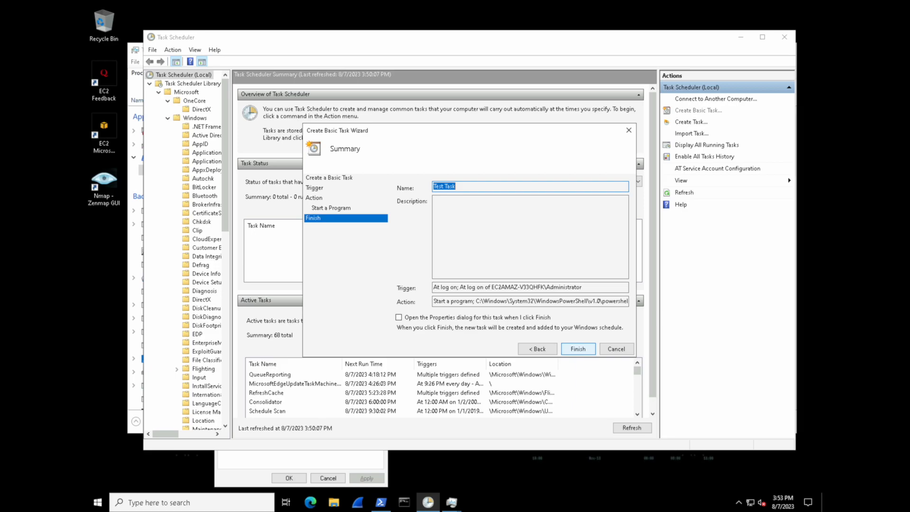
pyautogui.click(580, 348)
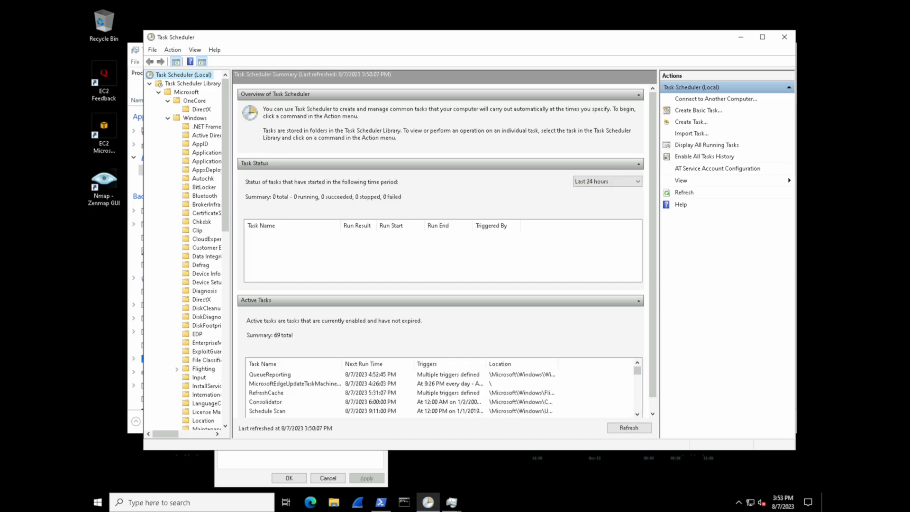
# - Restart the computer, giving Other (Unplanned) as the reason
pyautogui.click(98, 502)
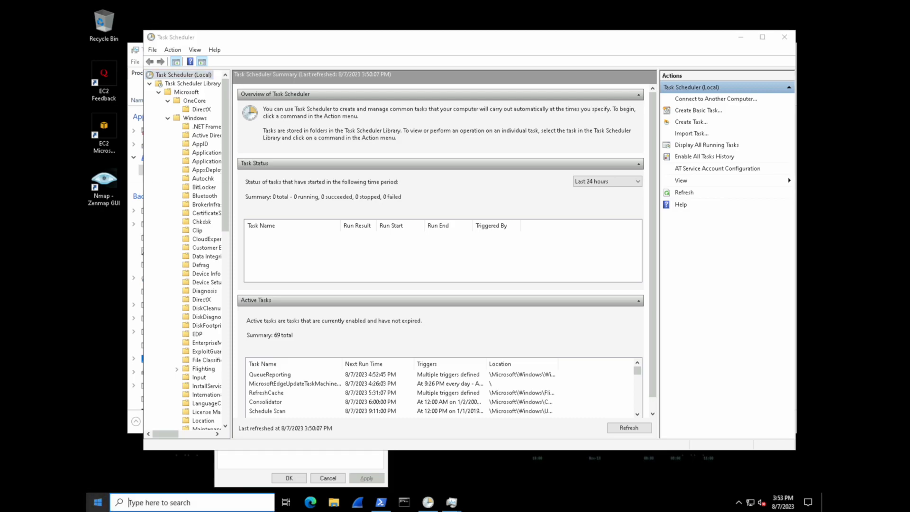
pyautogui.click(98, 481)
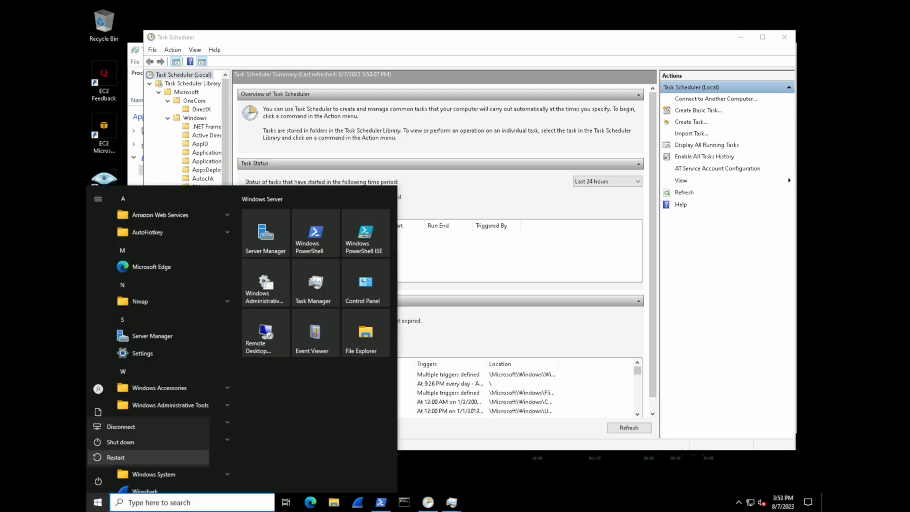
pyautogui.click(133, 456)
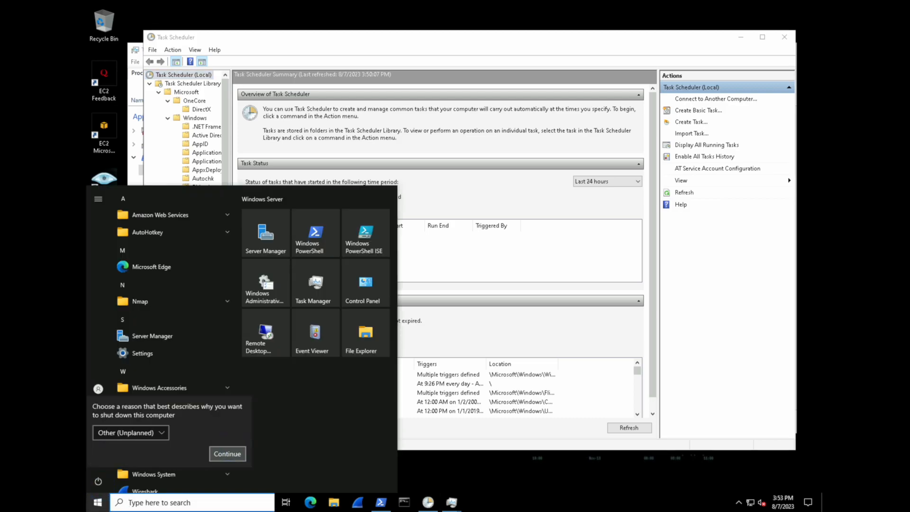
pyautogui.click(227, 454)
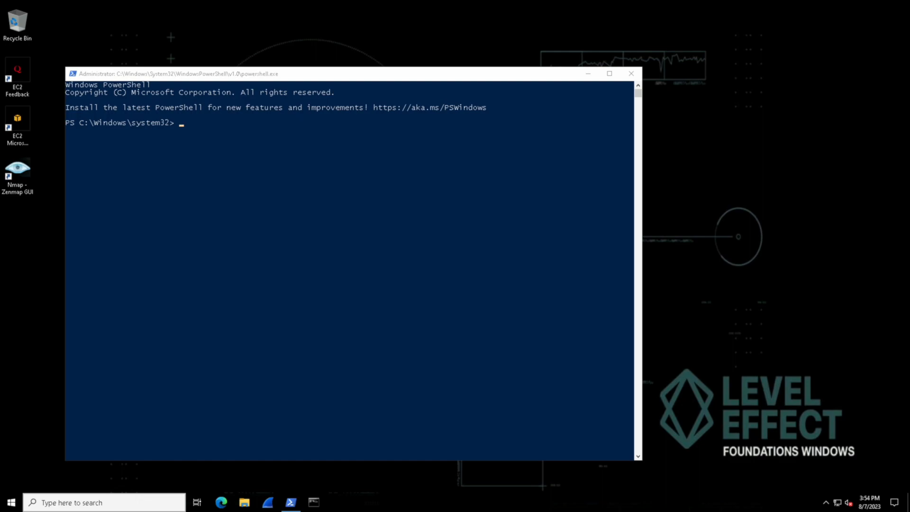
# - Run taskschd.msc to reopen Task Scheduler, and maximize its window
pyautogui.click(86, 502)
pyautogui.write('run')
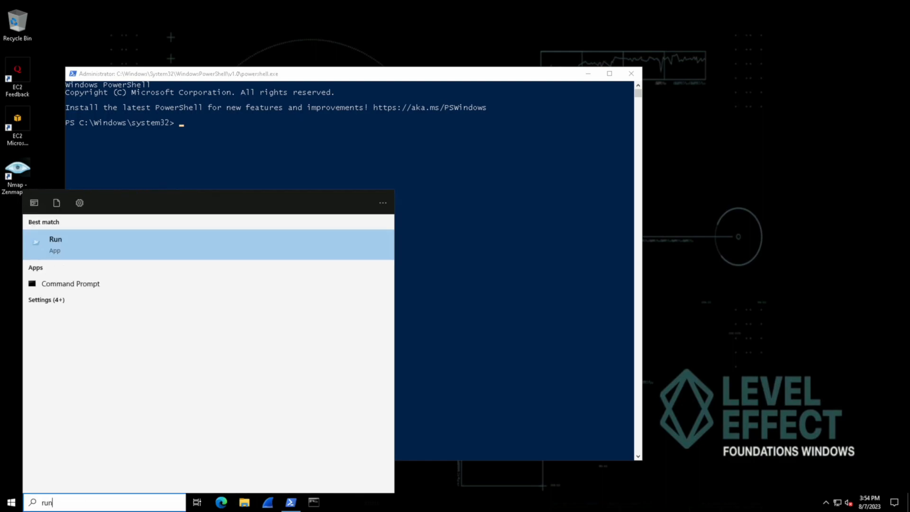
pyautogui.press('Return')
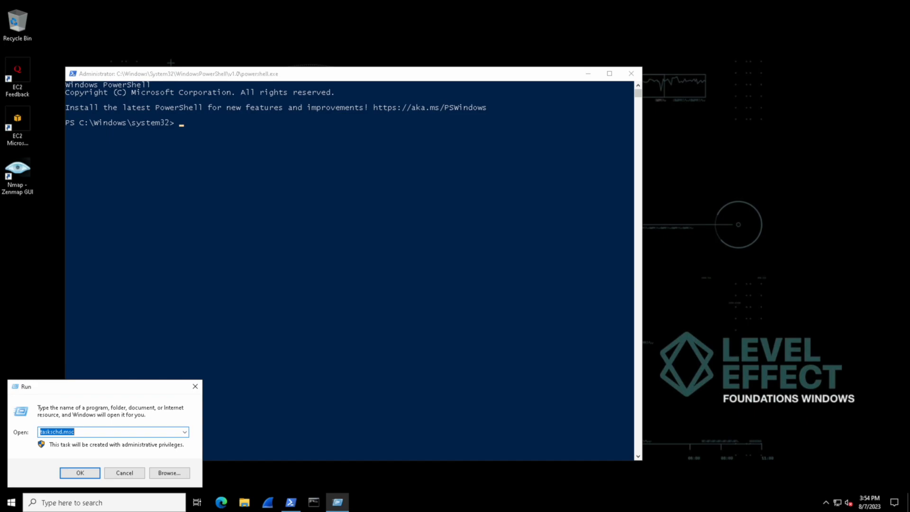
pyautogui.press('Return')
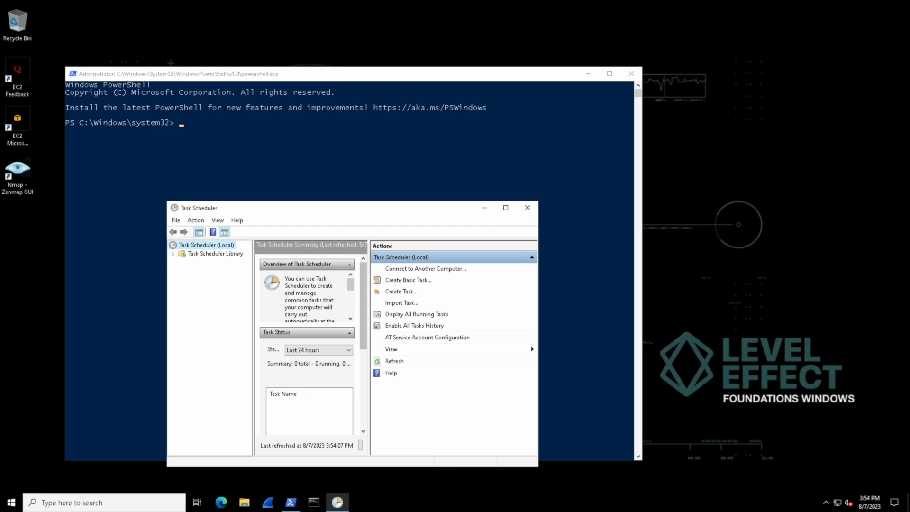
pyautogui.click(506, 207)
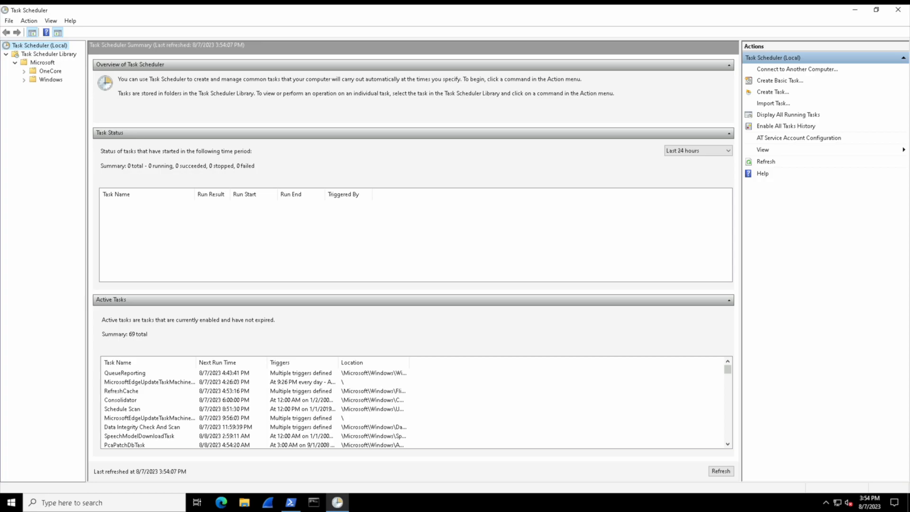
# - Locate and select Test Task in the list of active tasks to check its trigger
pyautogui.scroll(-3, 412, 403)
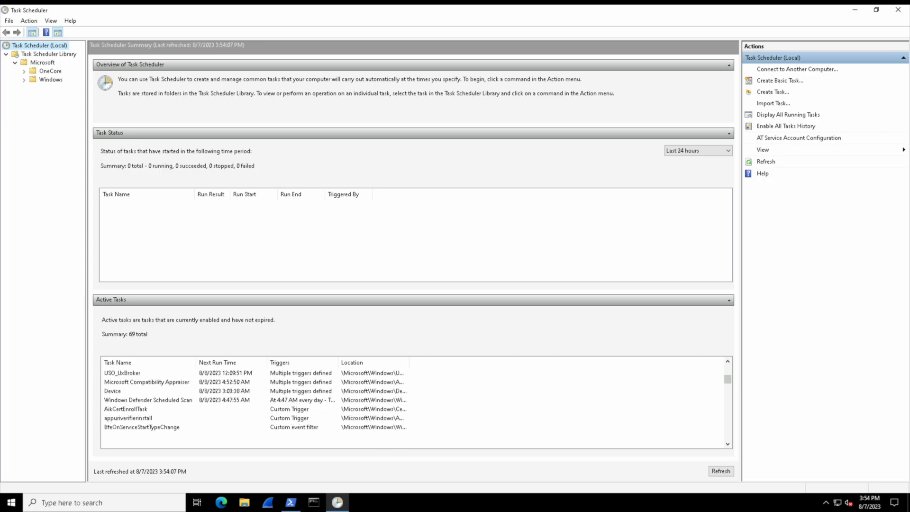
pyautogui.scroll(-3, 412, 403)
pyautogui.scroll(-10, 412, 402)
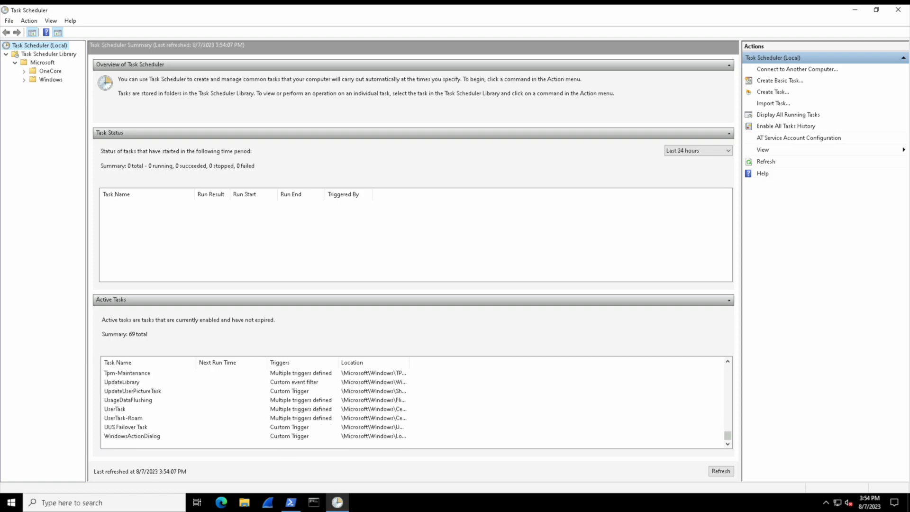
pyautogui.moveTo(728, 436); pyautogui.dragTo(727, 430)
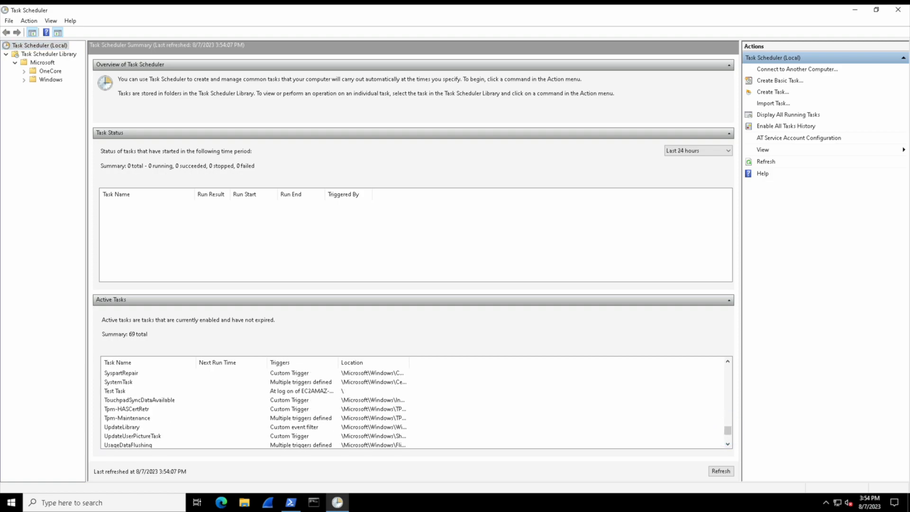
pyautogui.click(121, 391)
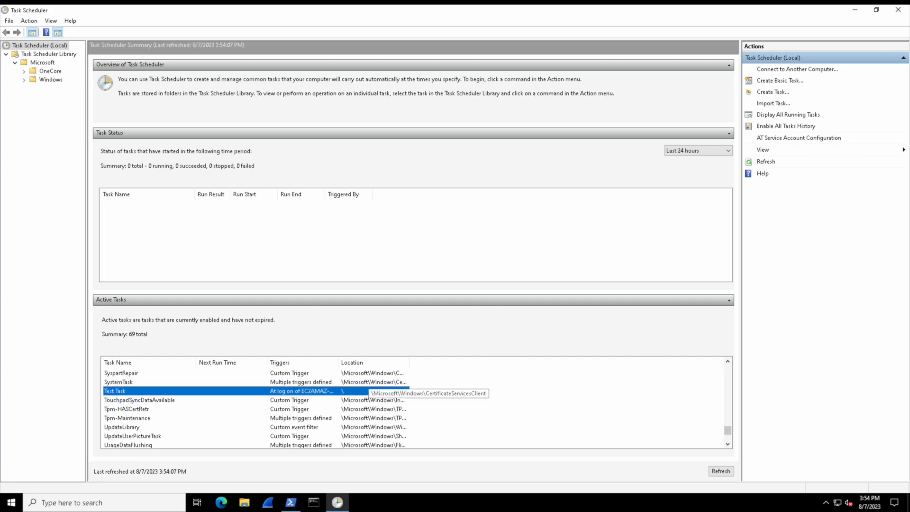
pyautogui.click(325, 391)
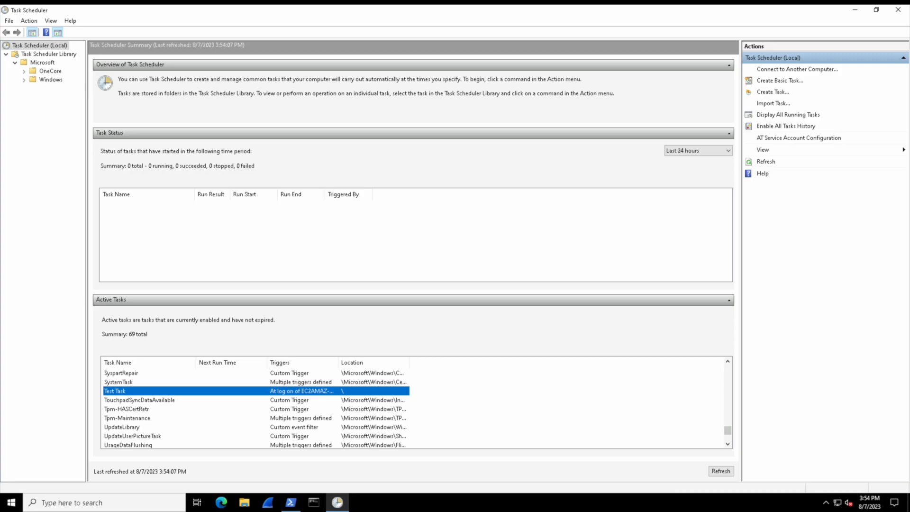
# - Display all running tasks, end the running instance of Test Task, and close the list
pyautogui.click(788, 115)
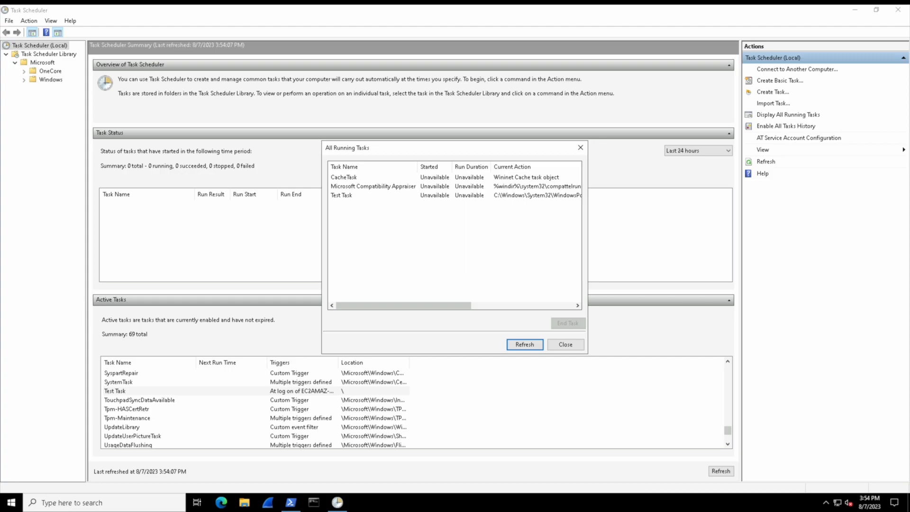
pyautogui.click(390, 195)
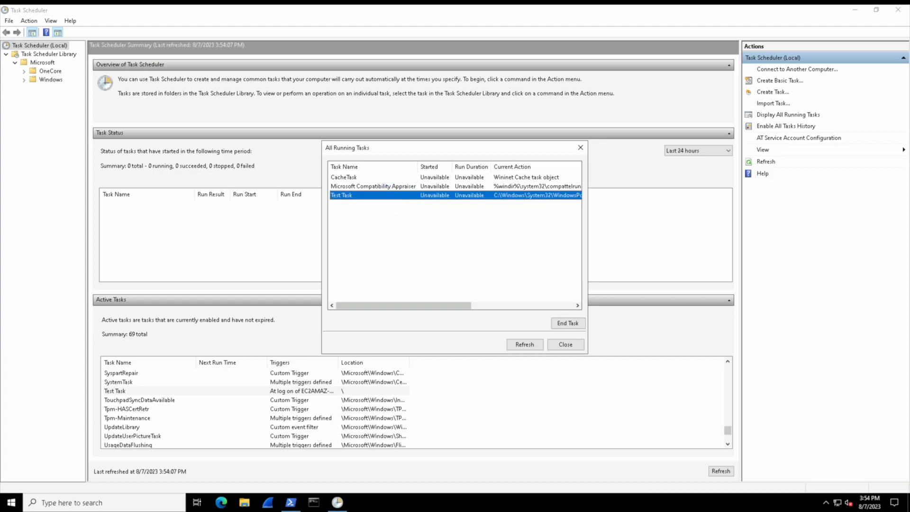
pyautogui.click(568, 323)
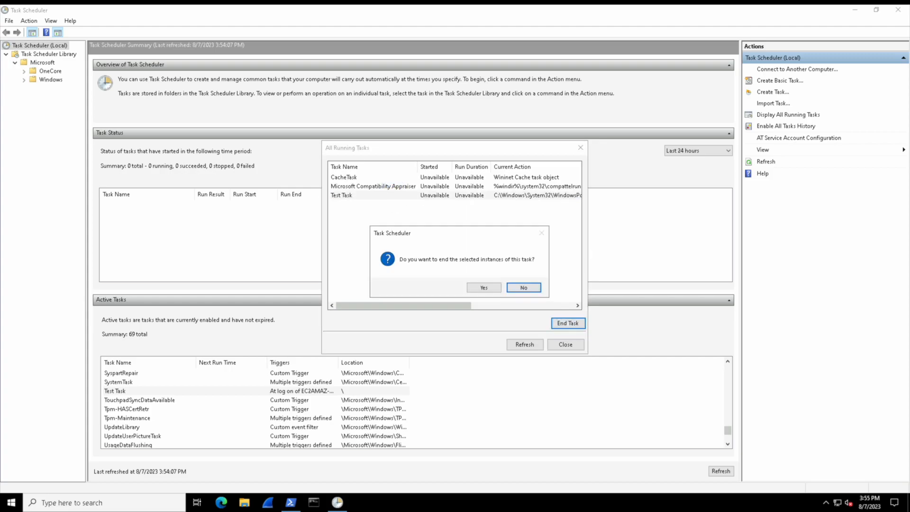
pyautogui.click(484, 287)
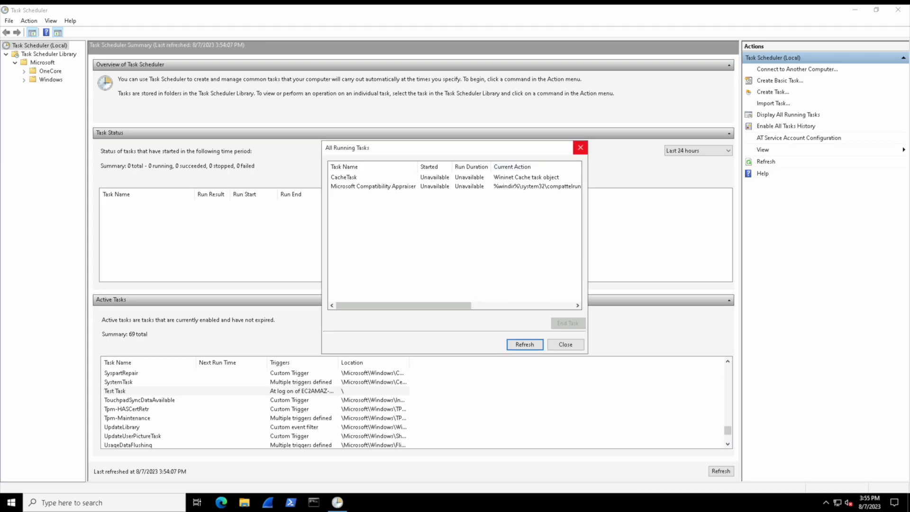
pyautogui.click(580, 148)
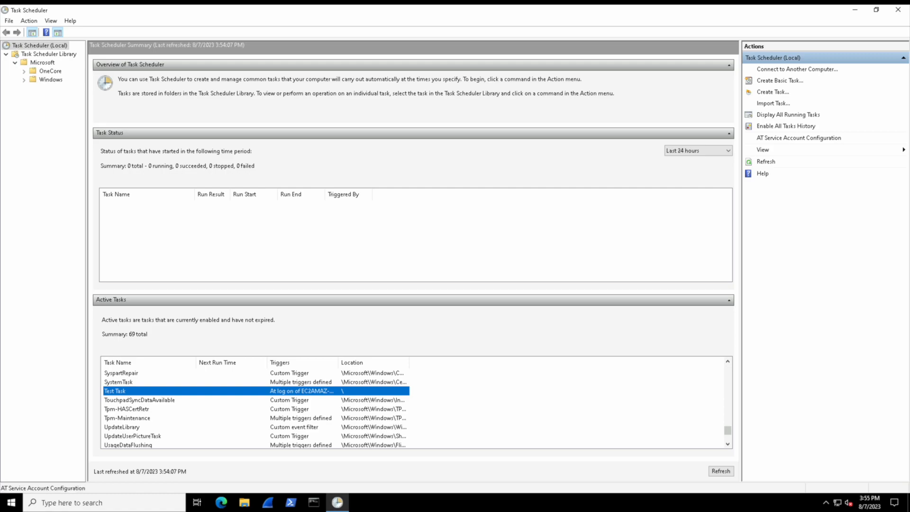
# - Display all running tasks again to check whether Test Task is still listed, and close the list
pyautogui.click(28, 20)
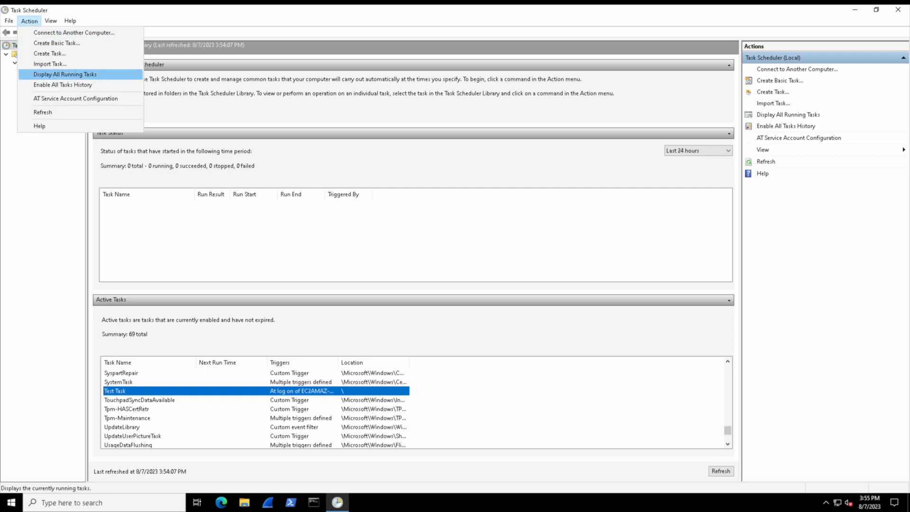
pyautogui.click(65, 74)
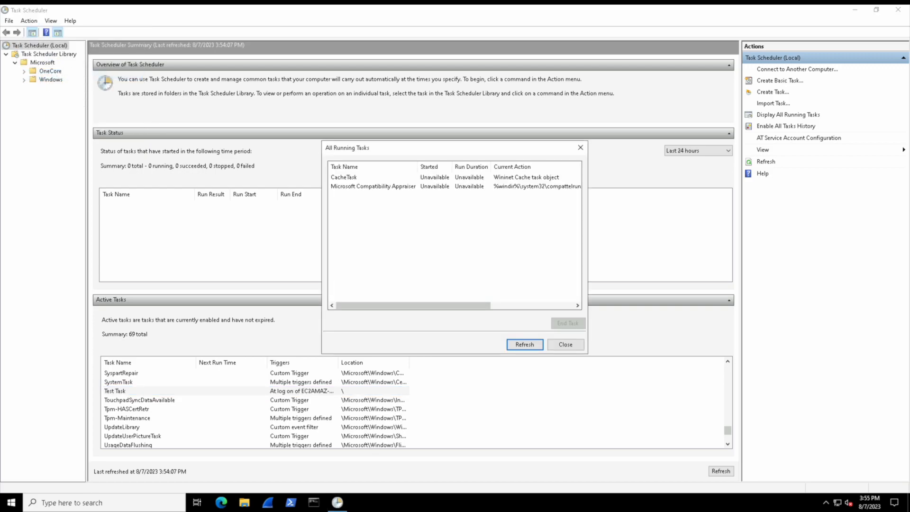
pyautogui.click(580, 147)
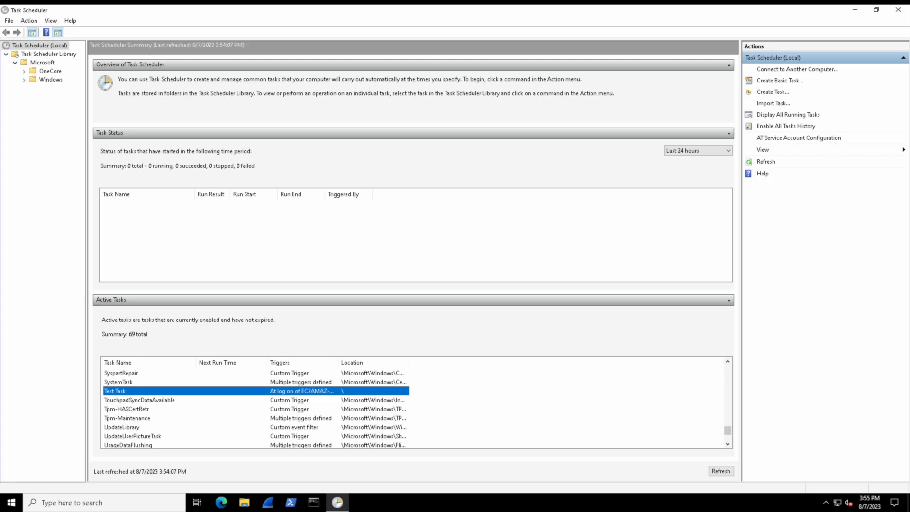
# - Open Test Task in the library and review its triggers, actions, conditions, settings, history and general details
pyautogui.doubleClick(185, 389)
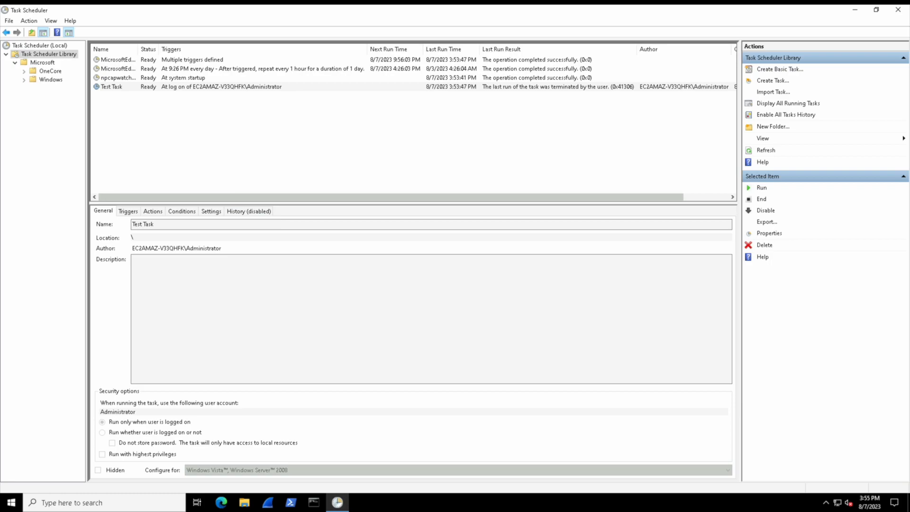
pyautogui.click(128, 211)
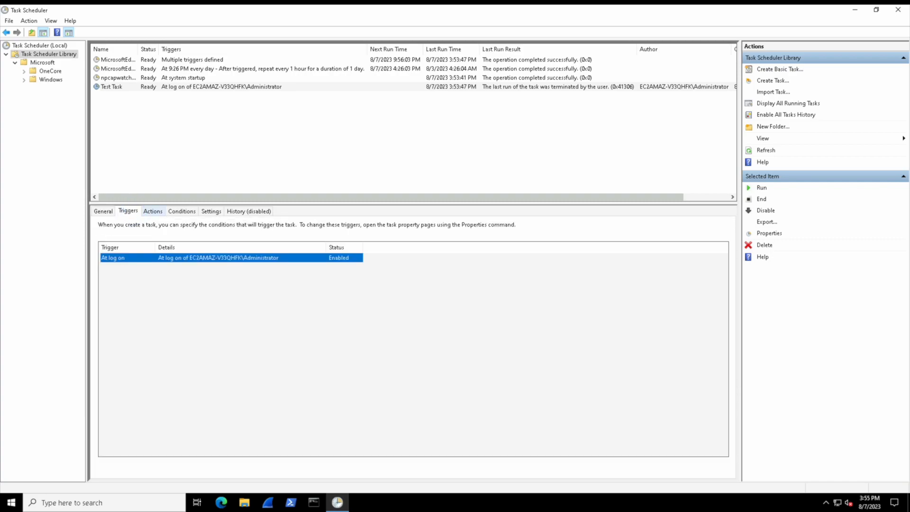
pyautogui.click(152, 210)
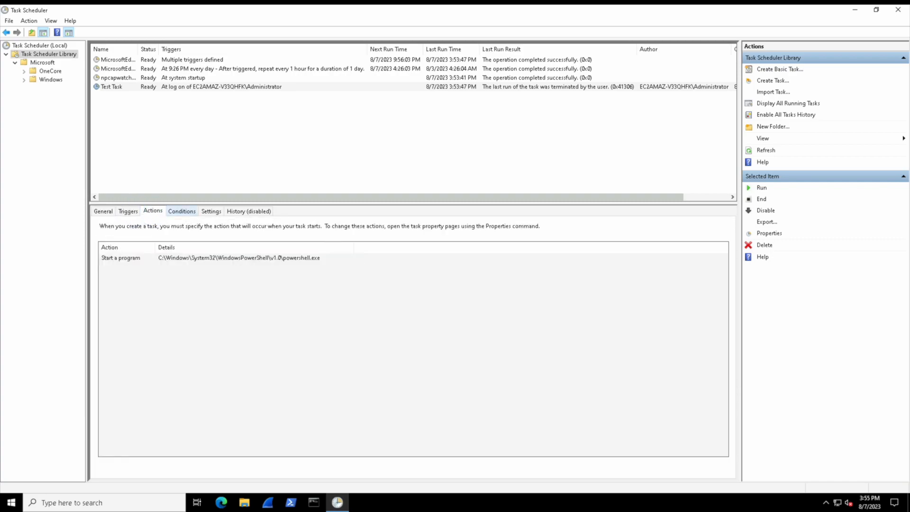
pyautogui.click(181, 210)
pyautogui.click(211, 211)
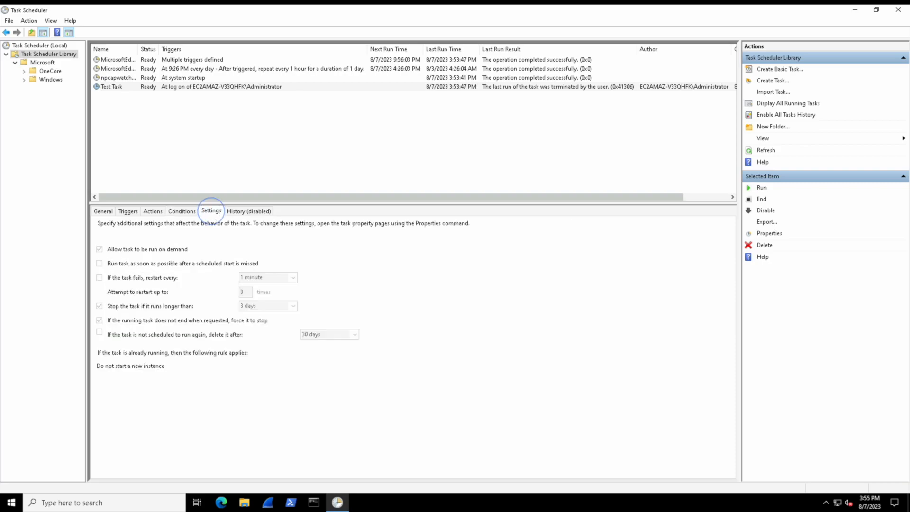
pyautogui.click(248, 211)
pyautogui.click(103, 211)
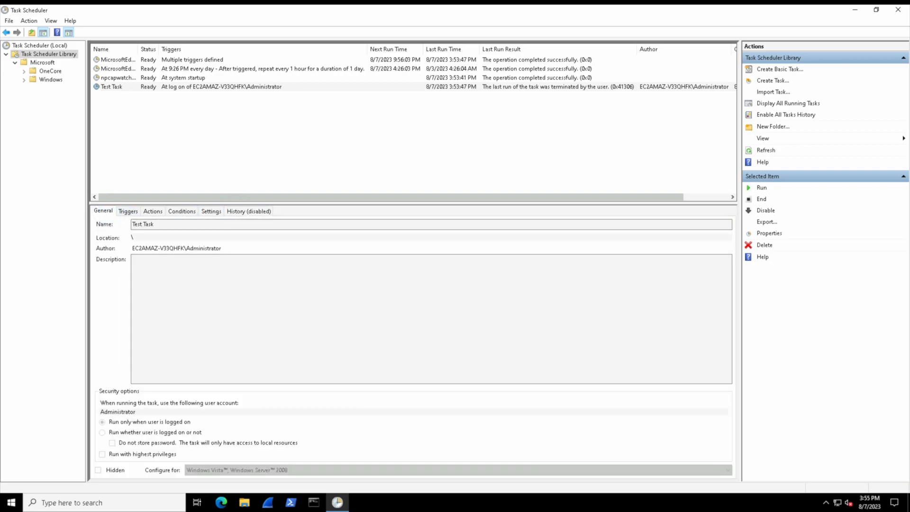
# - Try Run with highest privileges in Test Task's properties, review the trigger, action, condition, settings and history options, and close without saving
pyautogui.click(187, 87)
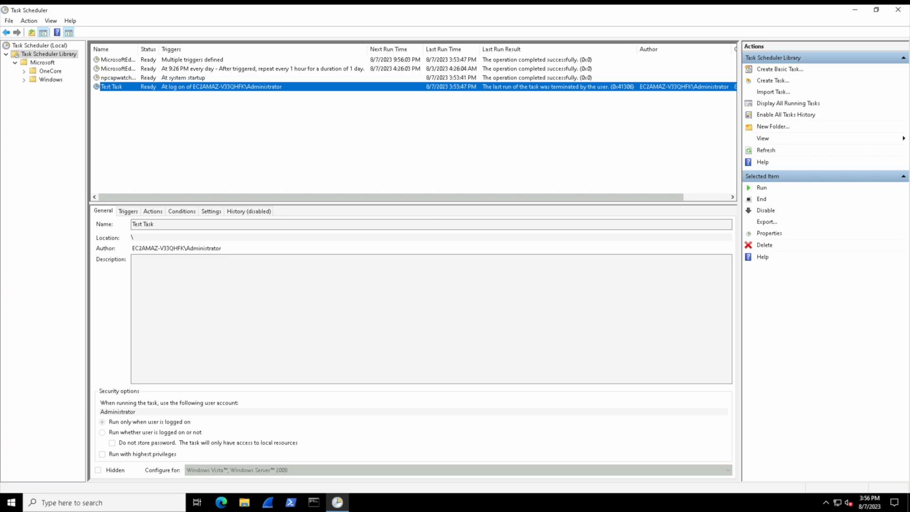
pyautogui.click(769, 233)
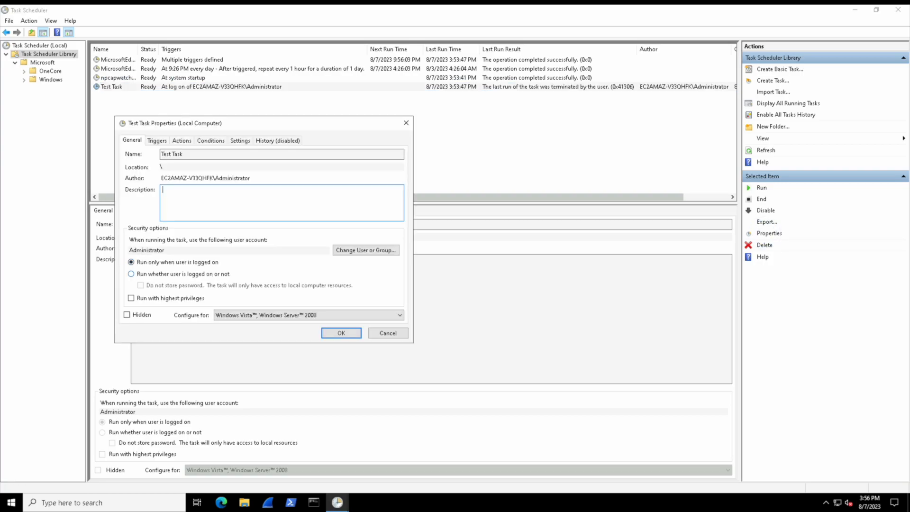
pyautogui.click(130, 297)
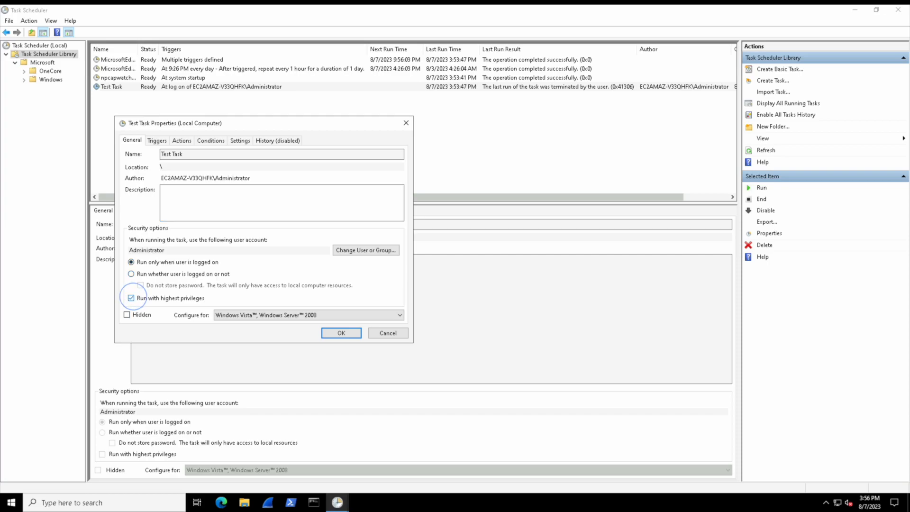
pyautogui.click(157, 140)
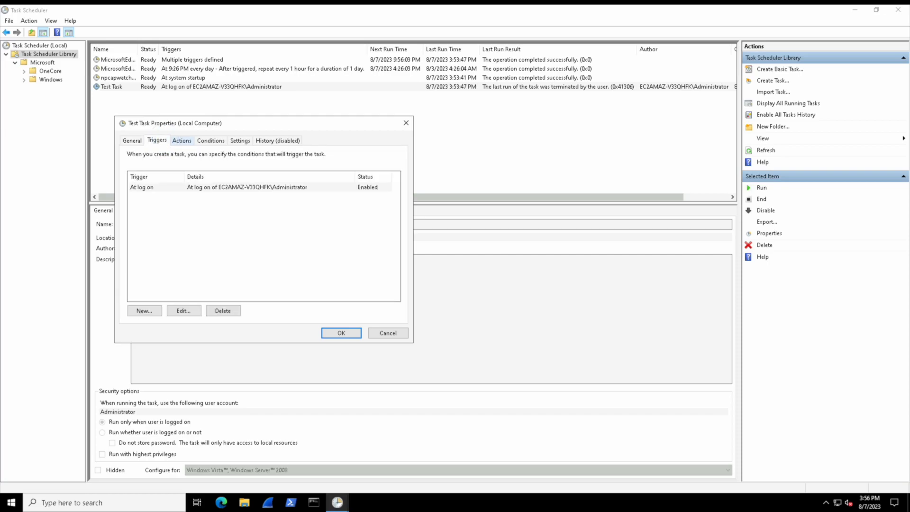
pyautogui.click(181, 140)
pyautogui.click(211, 140)
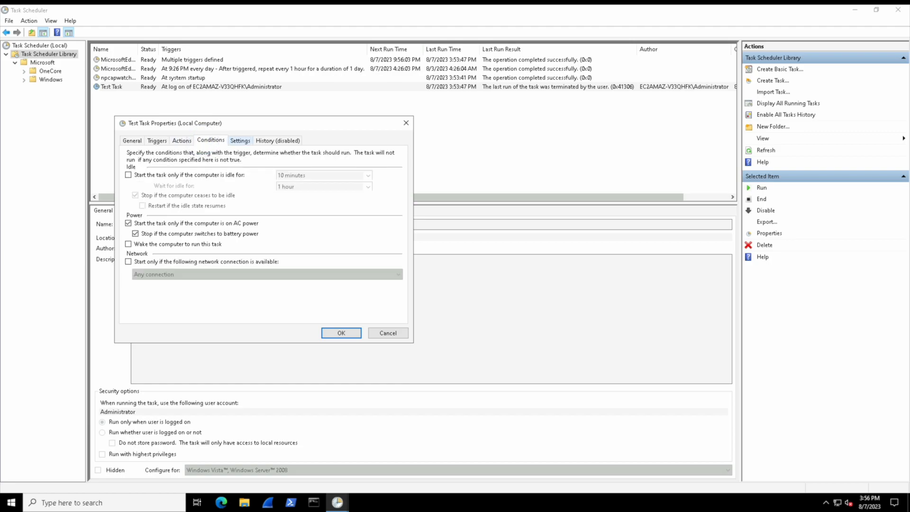
pyautogui.click(240, 140)
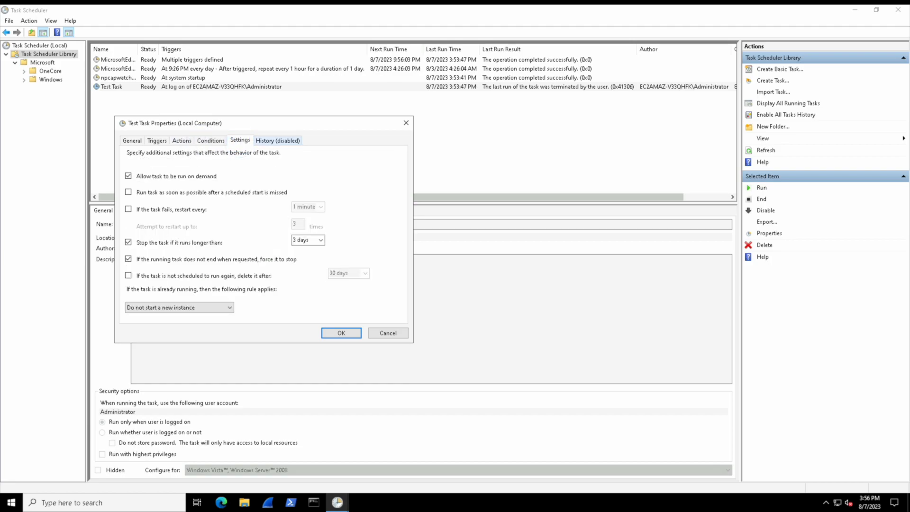
pyautogui.click(278, 140)
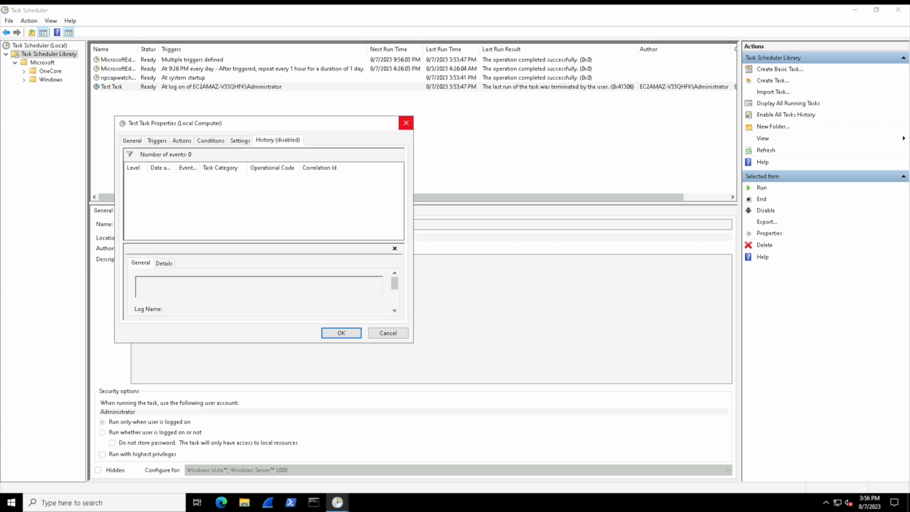
pyautogui.click(406, 123)
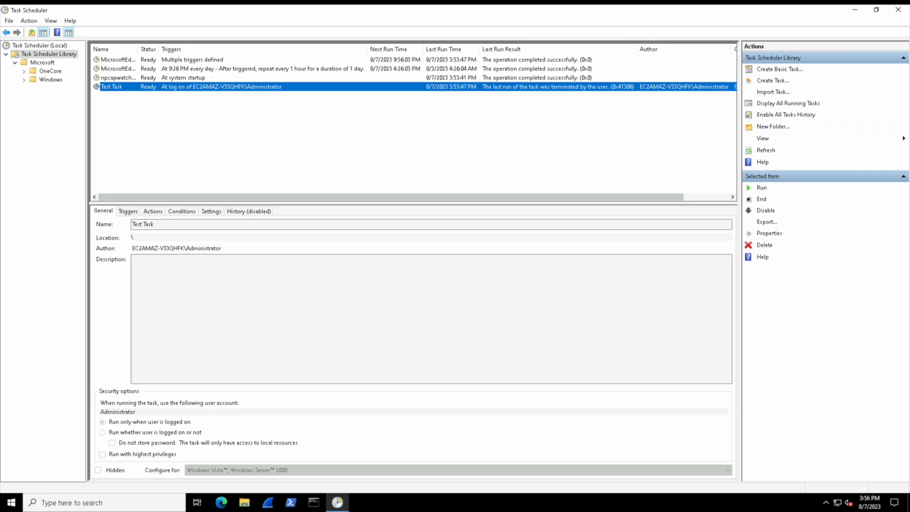
# - Disable Test Task in the Task Scheduler Library
pyautogui.click(765, 210)
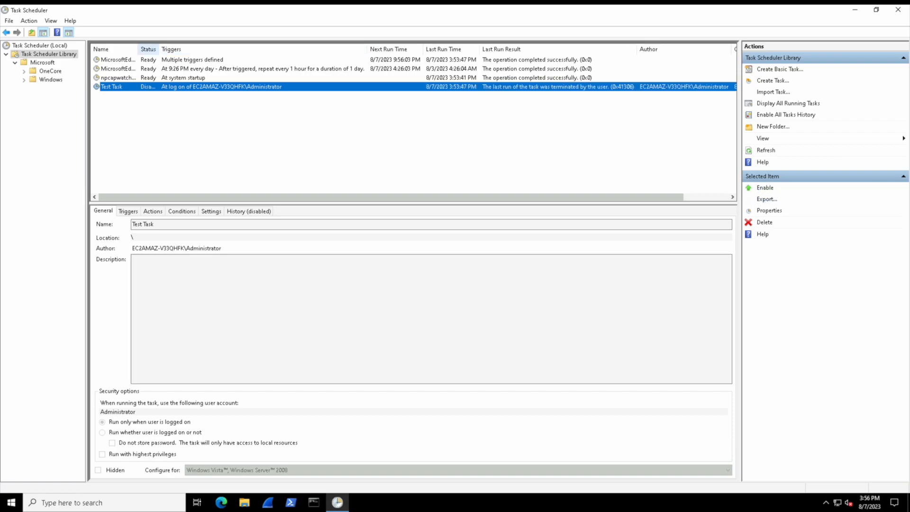
# - With the Status column widened, enable Test Task and run it on demand, closing the PowerShell window it opens
pyautogui.moveTo(159, 49); pyautogui.dragTo(192, 50)
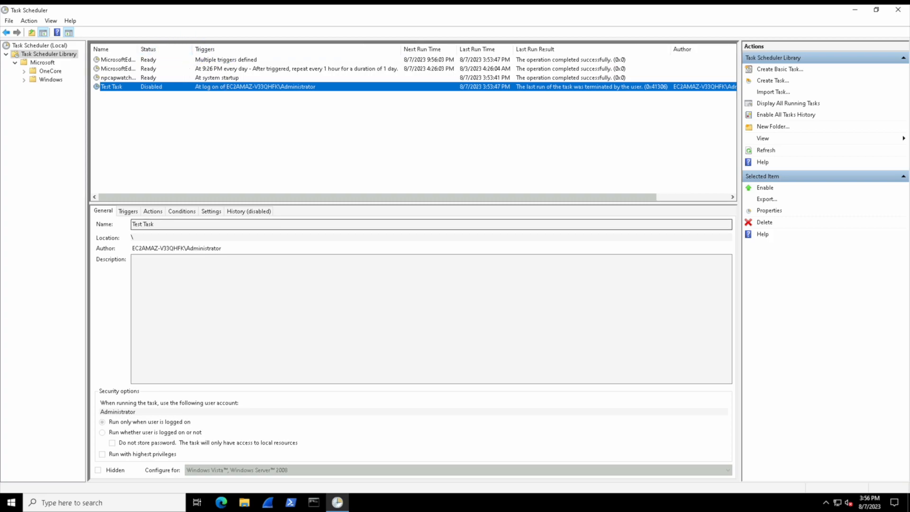
pyautogui.click(765, 188)
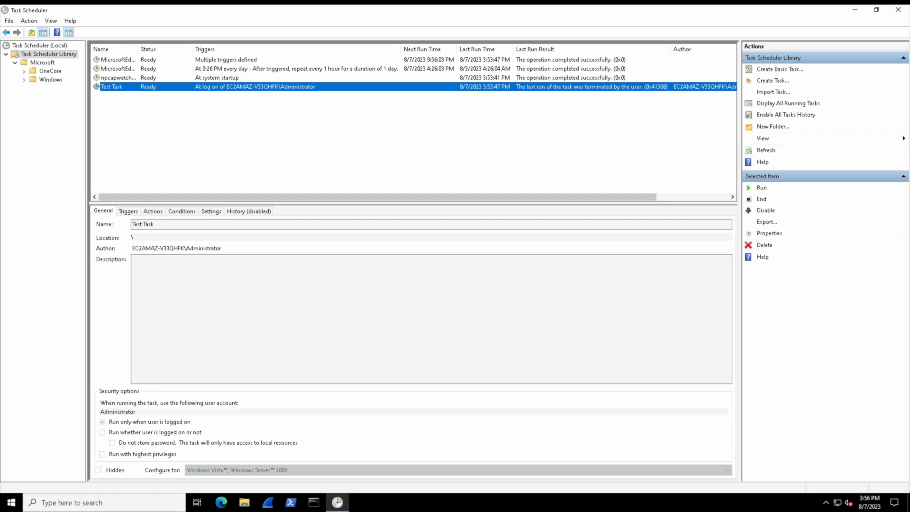
pyautogui.click(761, 188)
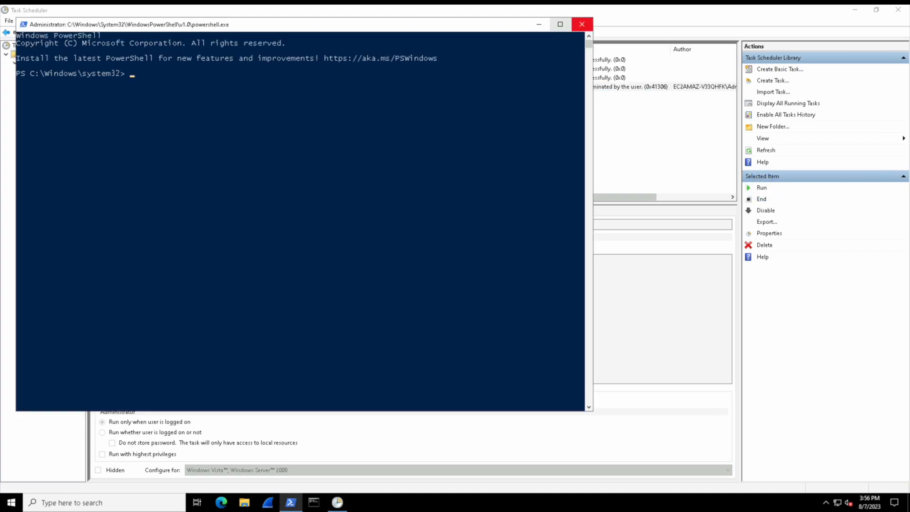
pyautogui.click(582, 24)
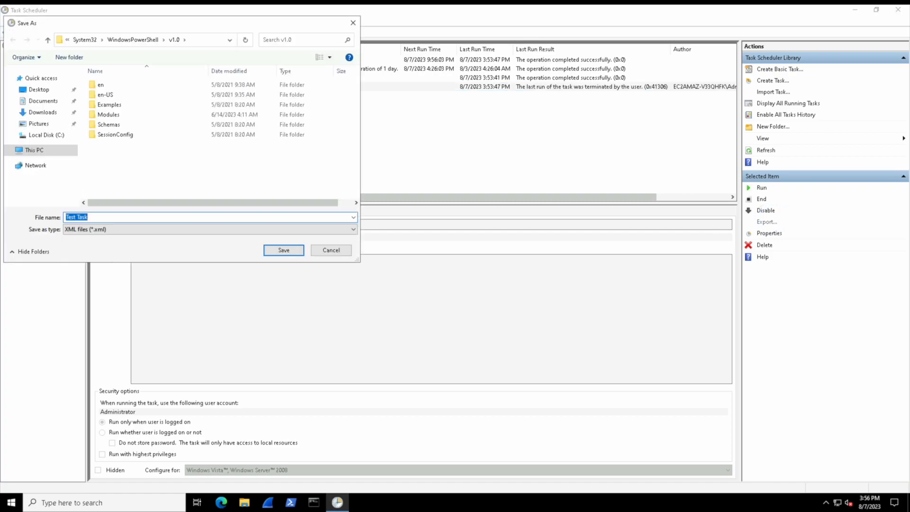
# - Export Test Task to the Desktop as an XML file named Test Task, and delete the task from the library
pyautogui.click(39, 89)
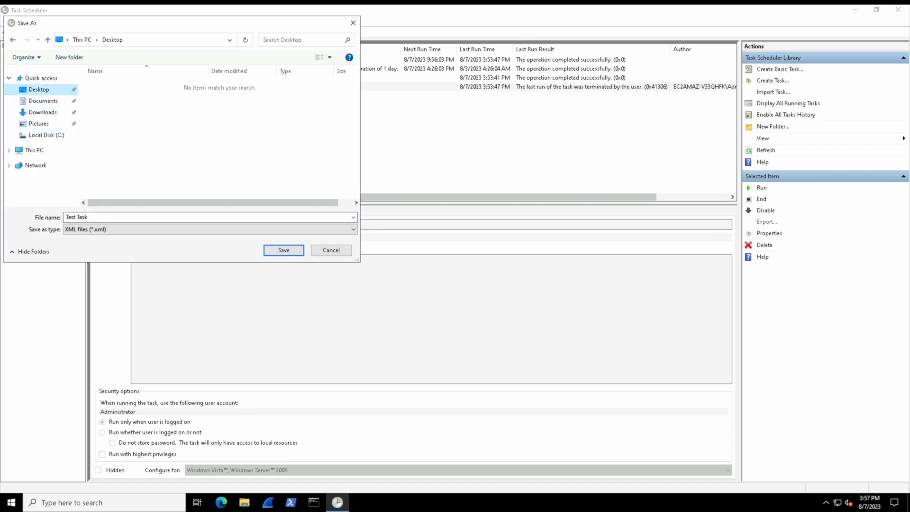
pyautogui.click(285, 249)
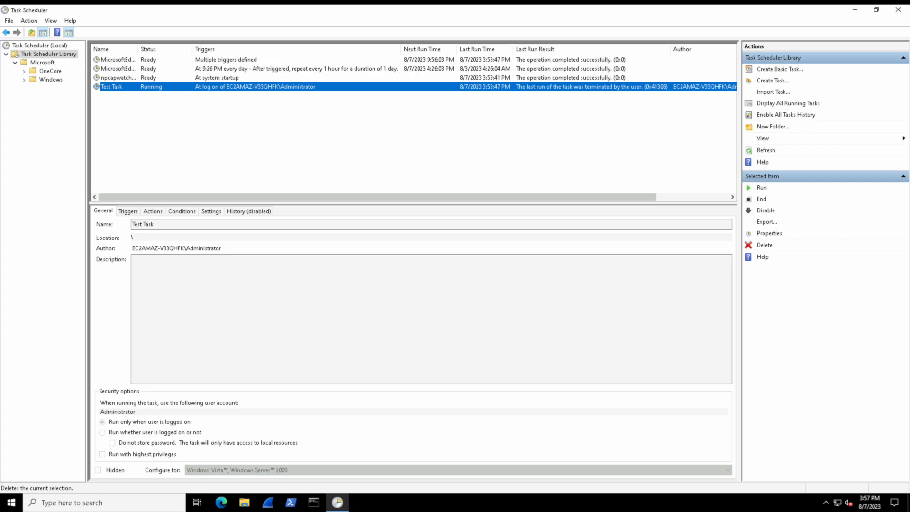
pyautogui.click(764, 245)
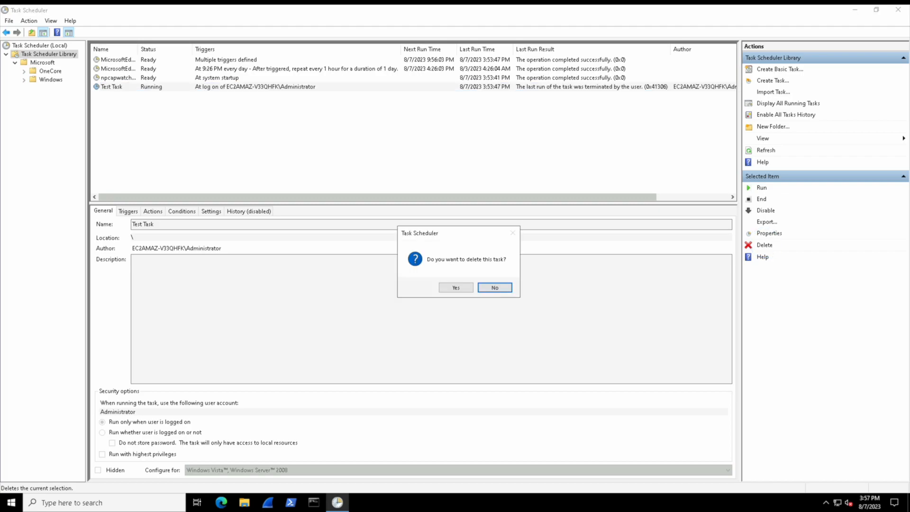
pyautogui.click(455, 288)
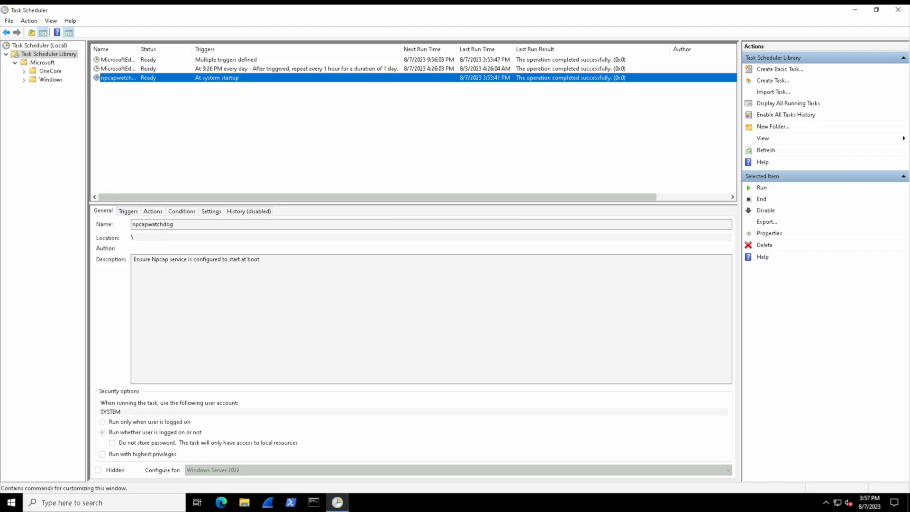
# - Enable history for all tasks and import Test Task from its XML file on the Desktop with Run with highest privileges enabled
pyautogui.click(785, 115)
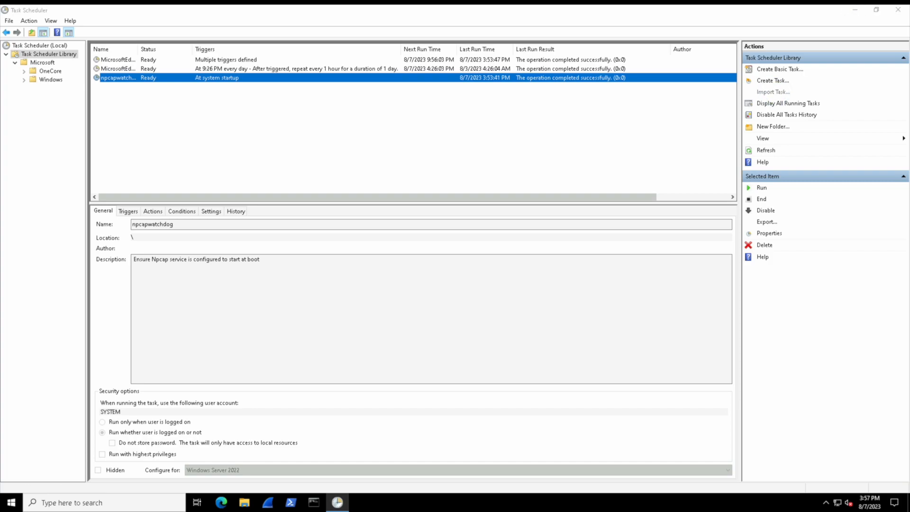
pyautogui.click(773, 92)
pyautogui.click(107, 85)
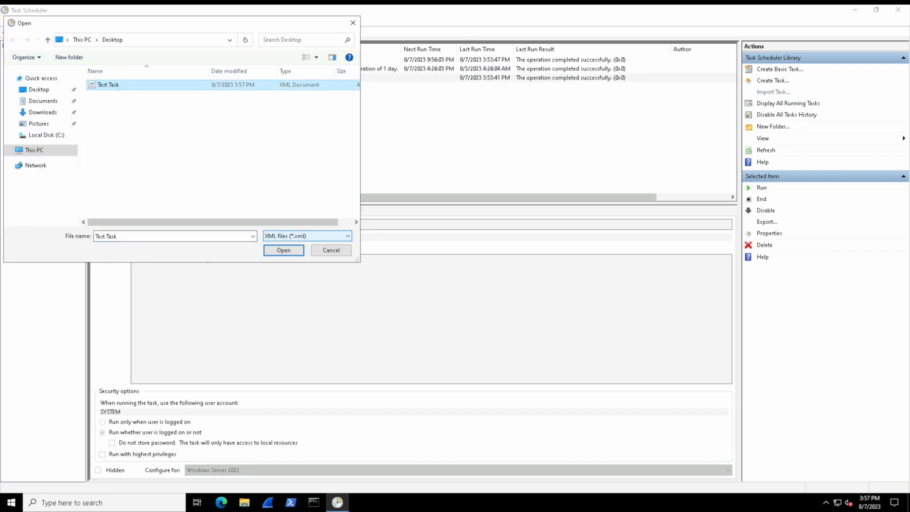
pyautogui.click(283, 250)
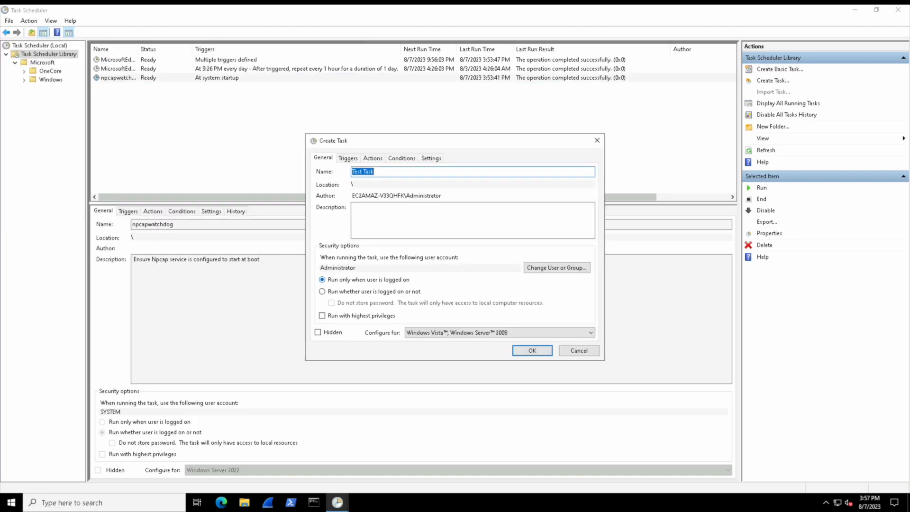
pyautogui.click(322, 315)
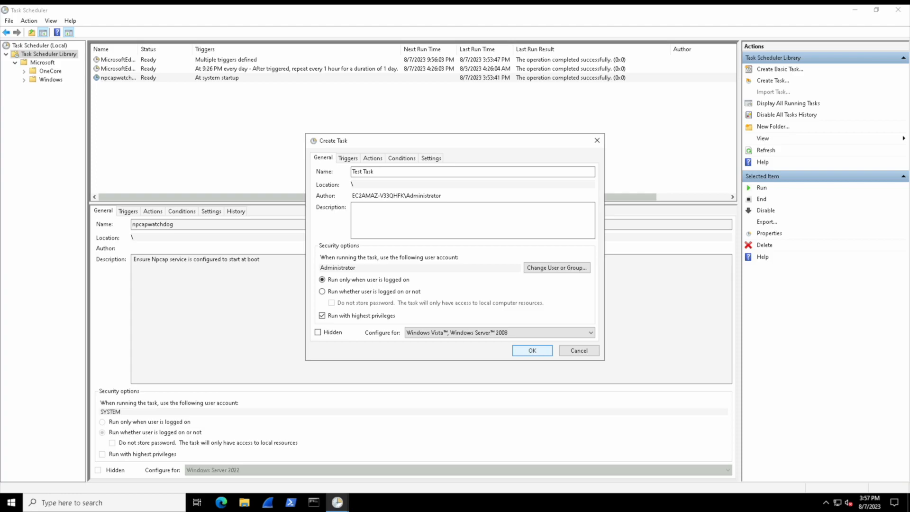
pyautogui.click(532, 350)
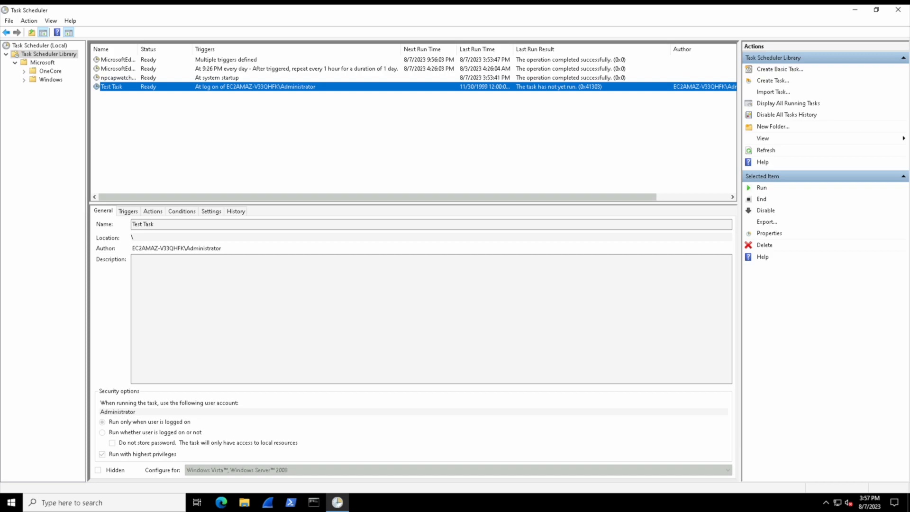
# - Run the imported Test Task on demand
pyautogui.click(762, 187)
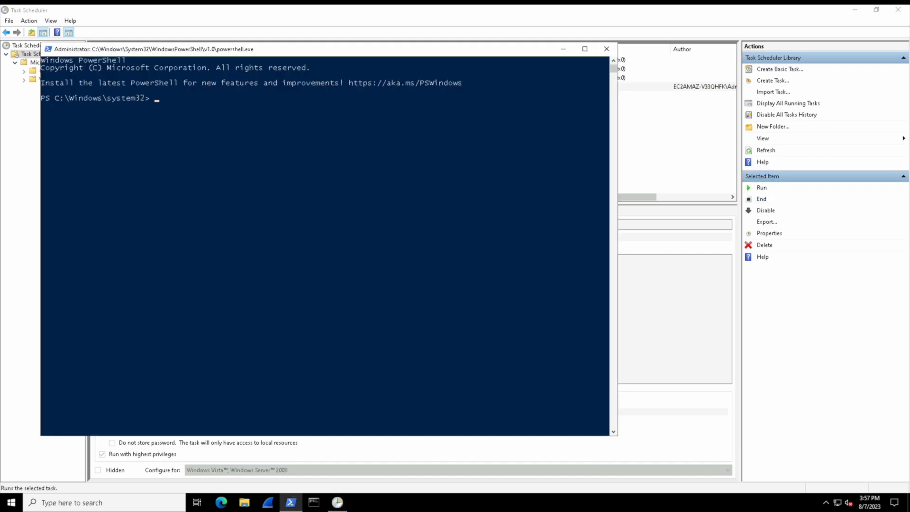